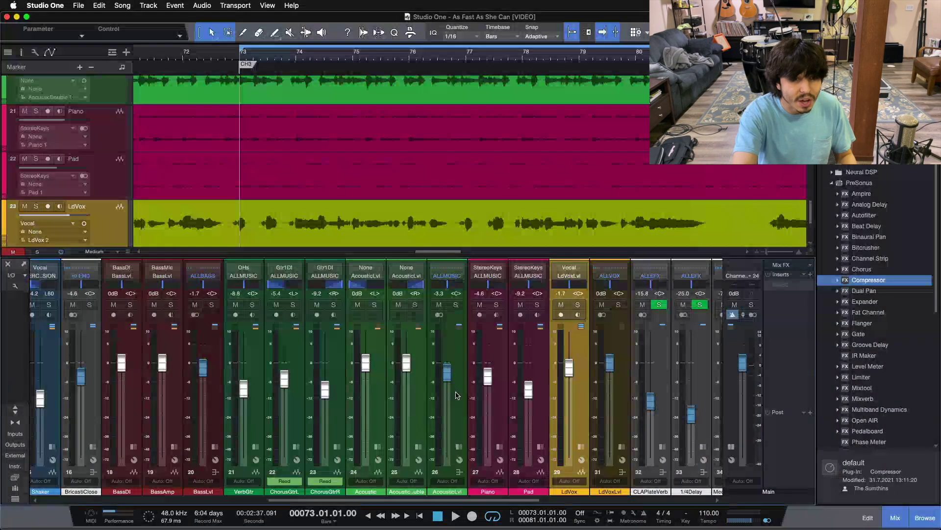
Play the full mix from bar 73 and look over the mixer channels, including the LdVox inserts and sends
key("space")
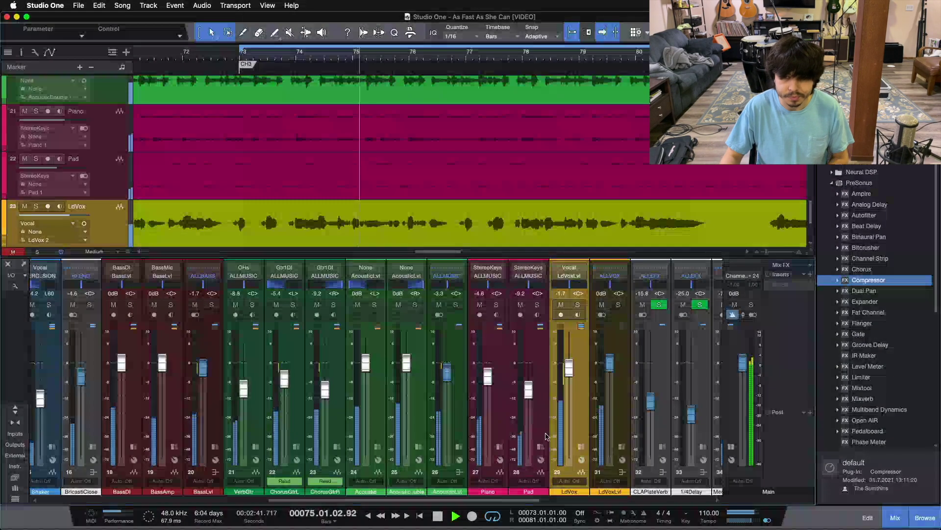
left_click(582, 446)
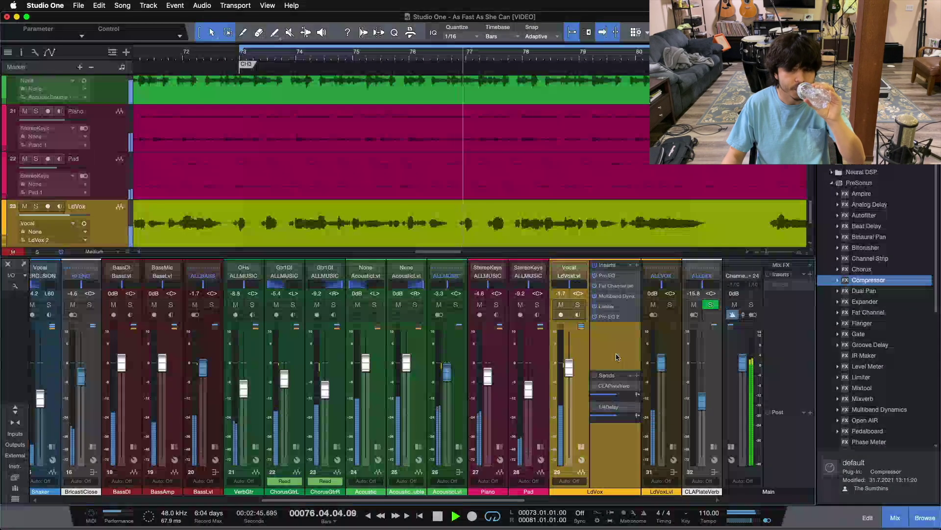
scroll(525, 503, "right", 10)
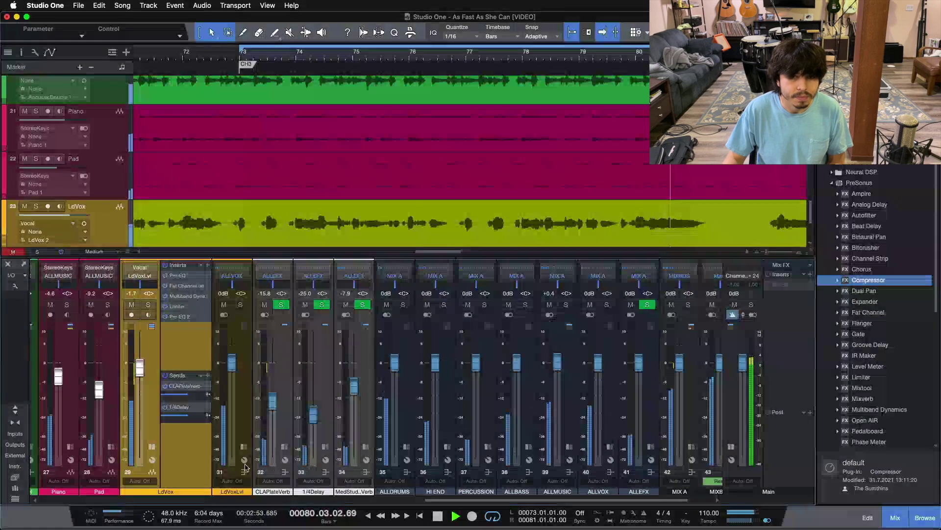
left_click(151, 446)
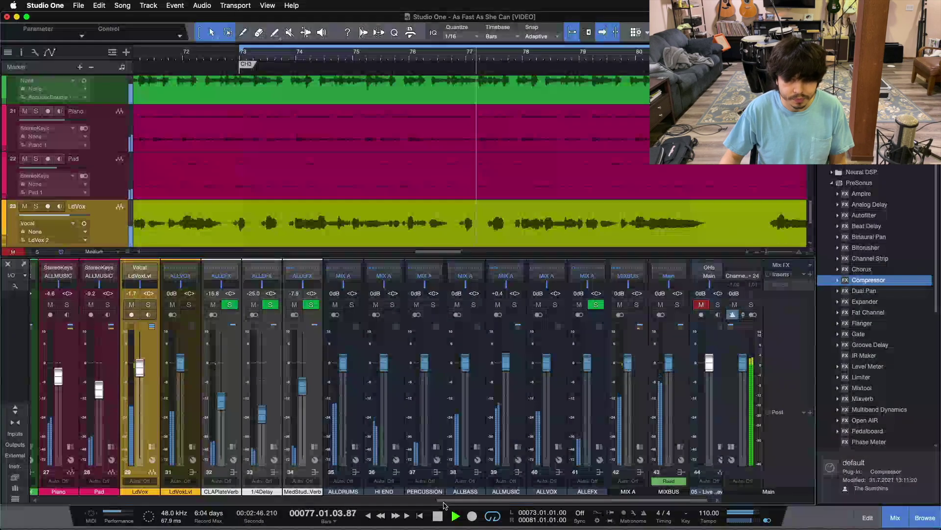
scroll(319, 498, "left", 5)
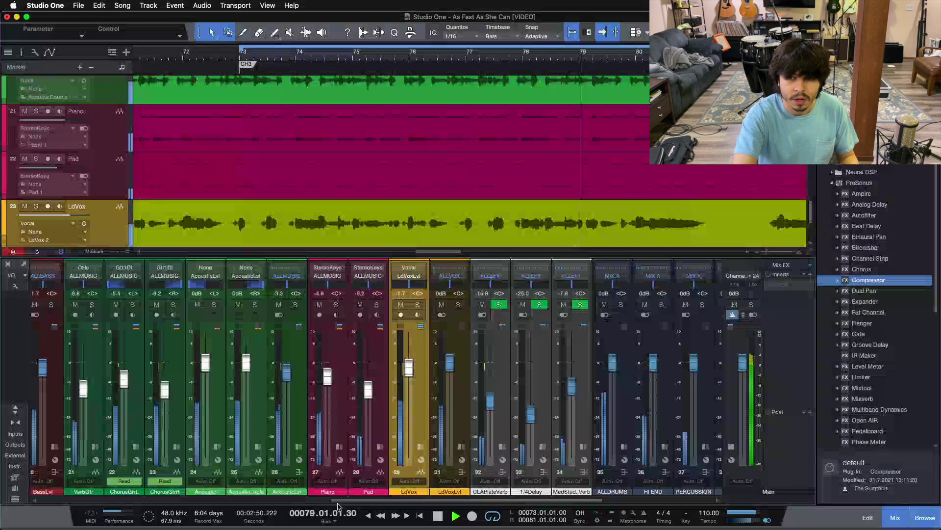
Stop playback, solo the LdVox channel and view the FET compressor settings in its Fat Channel insert
left_click(417, 304)
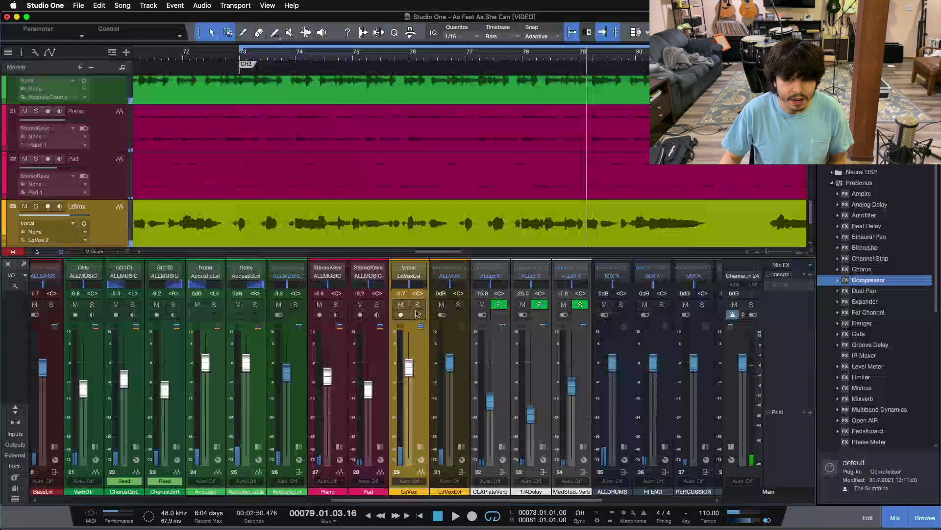
left_click(420, 447)
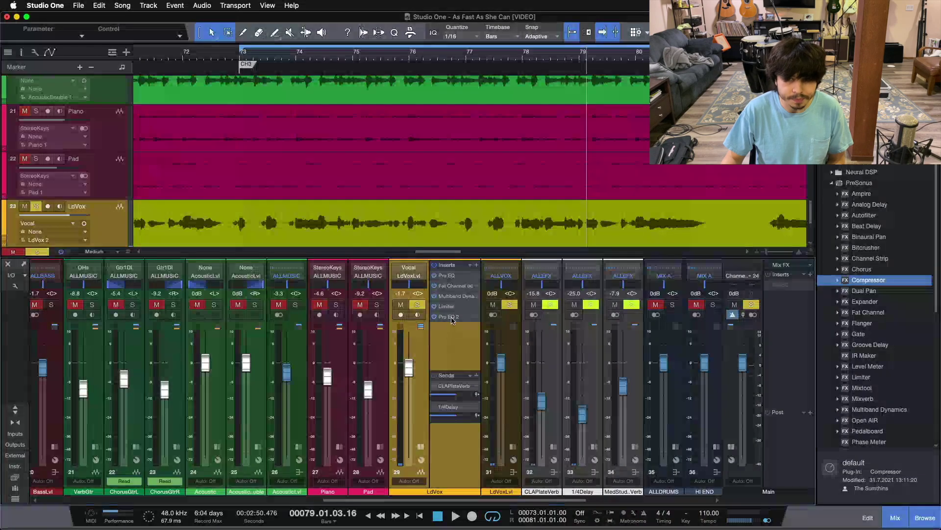
left_click(451, 287)
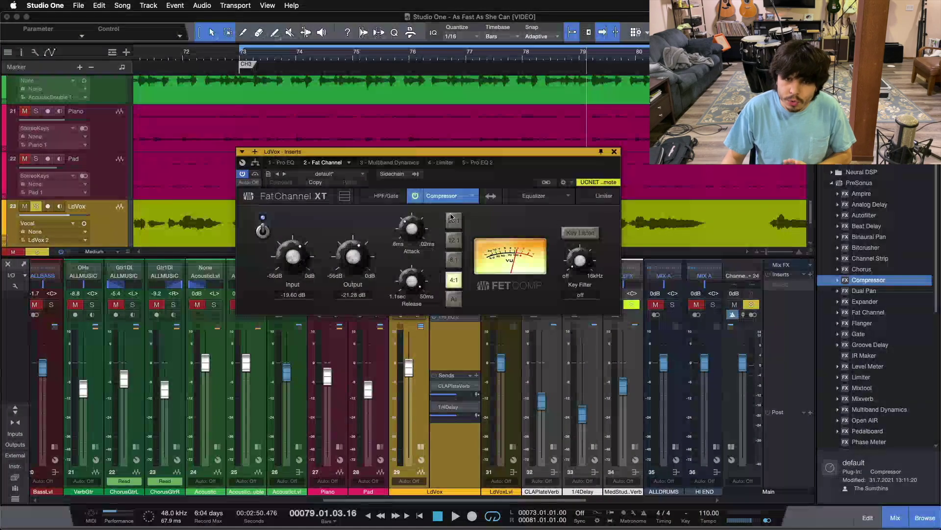
left_click_drag(529, 290, 521, 347)
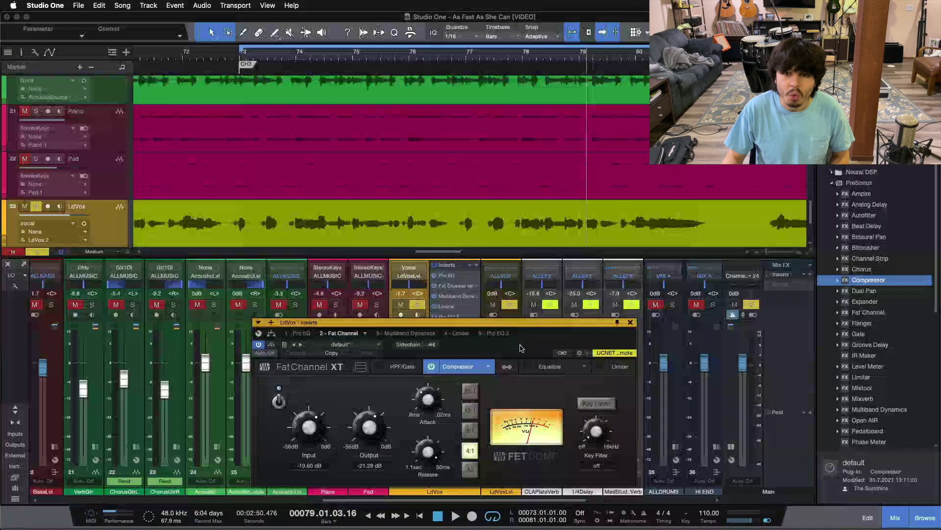
left_click(629, 322)
Insert the PreSonus Compressor ahead of Fat Channel on LdVox and disable the Fat Channel insert
left_click_drag(881, 285, 460, 285)
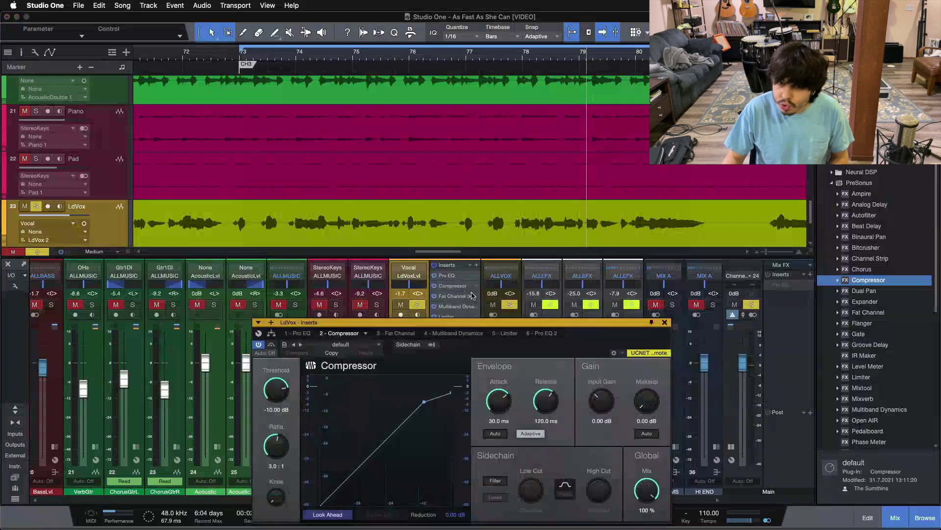
left_click(445, 297)
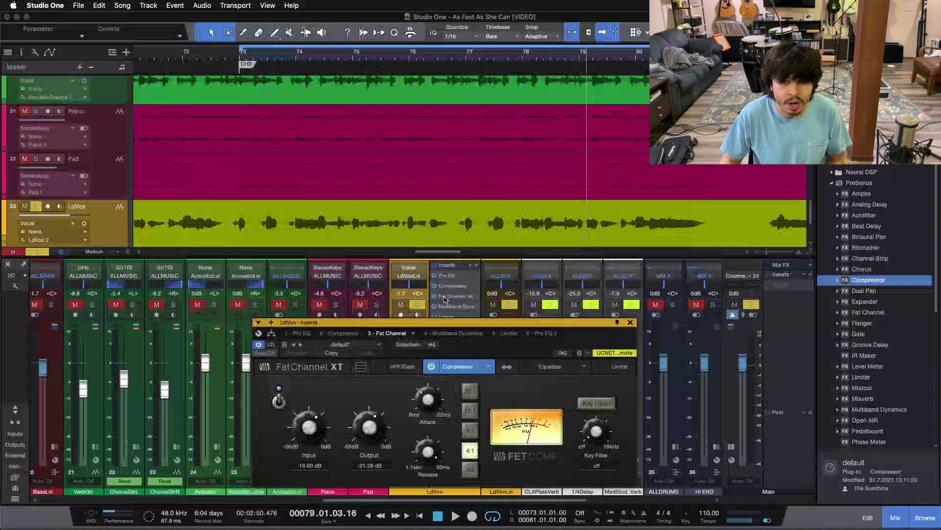
right_click(436, 297)
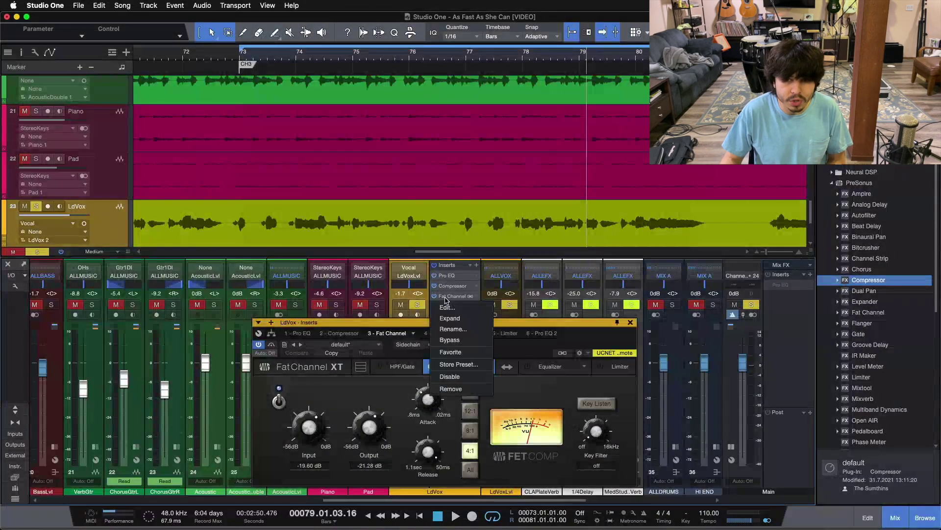
left_click(461, 374)
Bring up the new Compressor on LdVox and set its ratio to 4:1
left_click(451, 286)
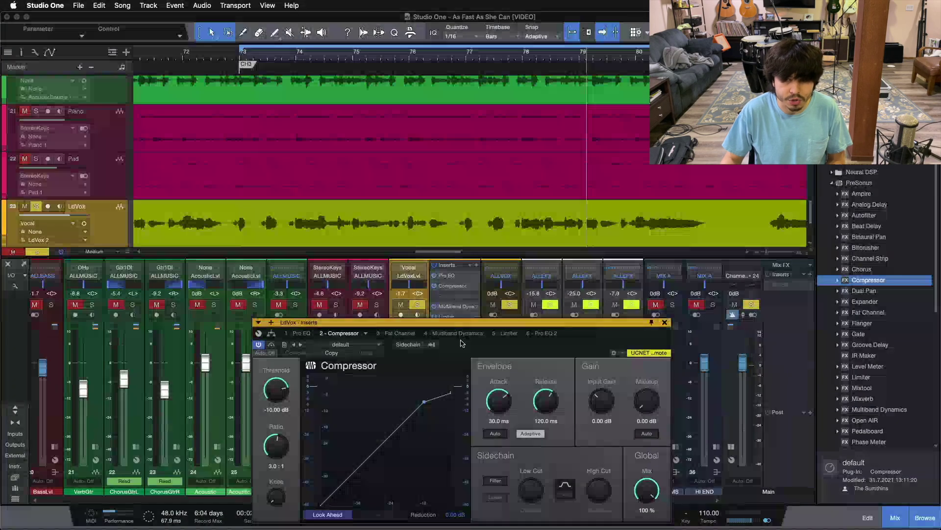
left_click_drag(444, 270, 433, 290)
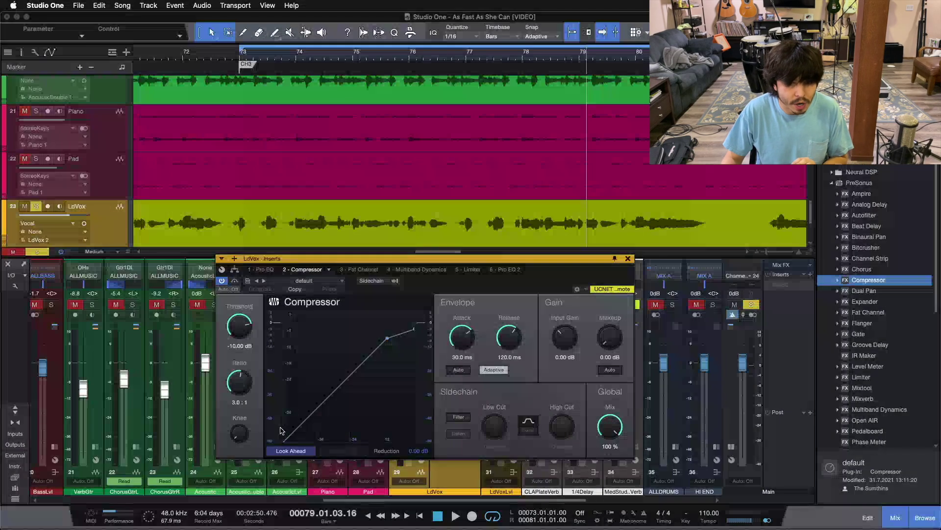
left_click_drag(432, 295, 517, 308)
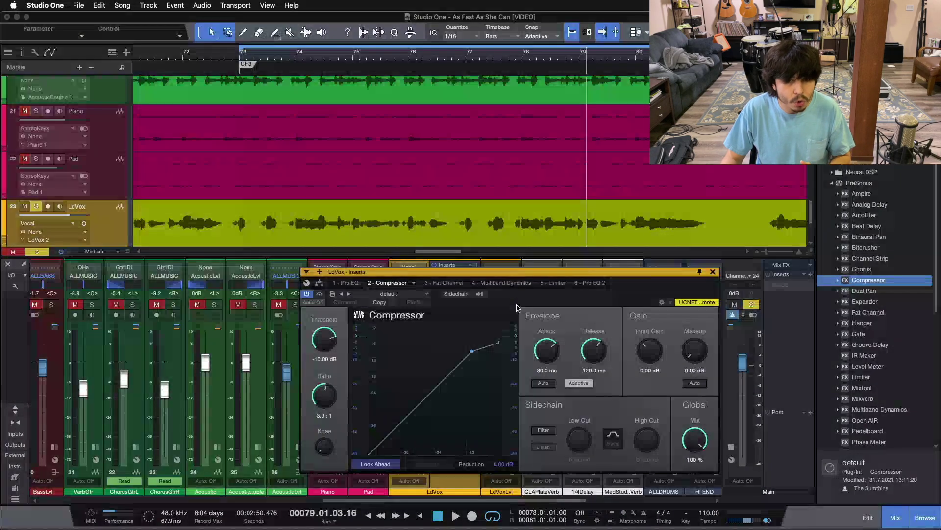
left_click(328, 417)
type("4")
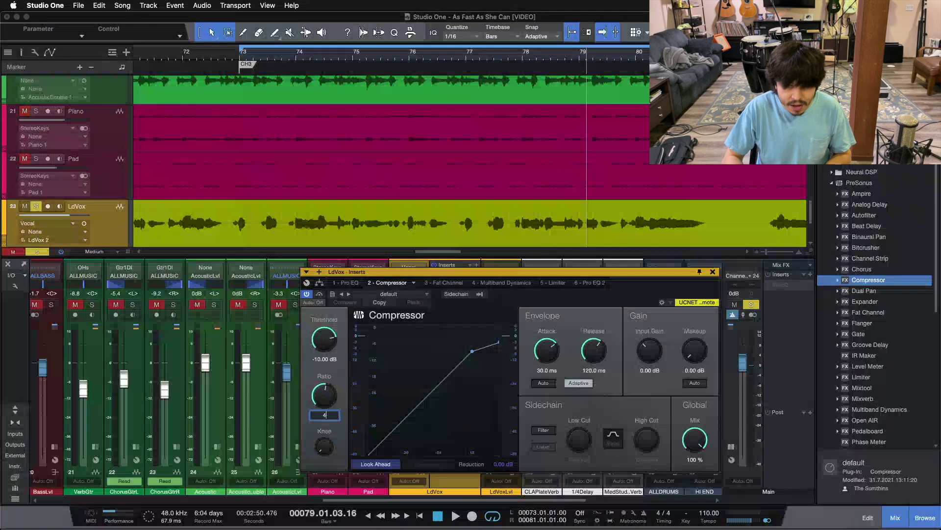
key("Return")
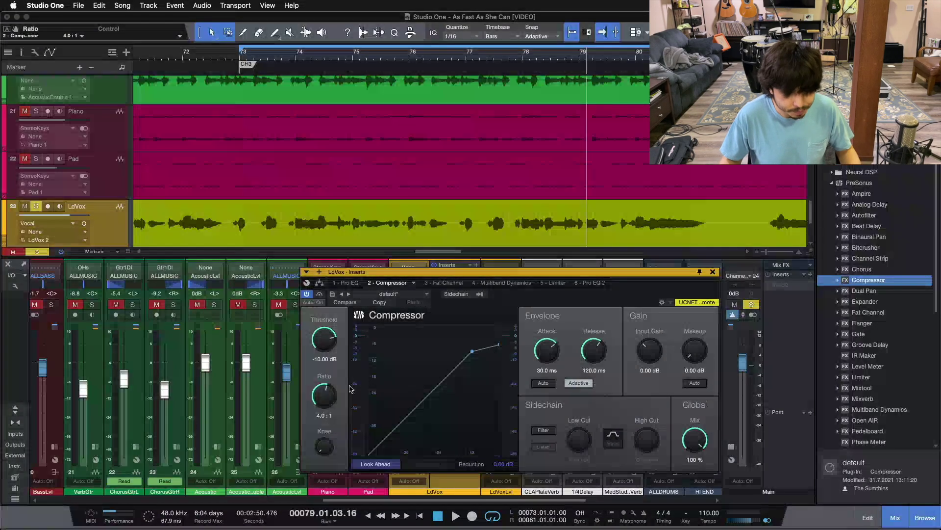
Try a compressor ratio of about 13.9:1 and return it to 4:1
left_click_drag(316, 405, 316, 382)
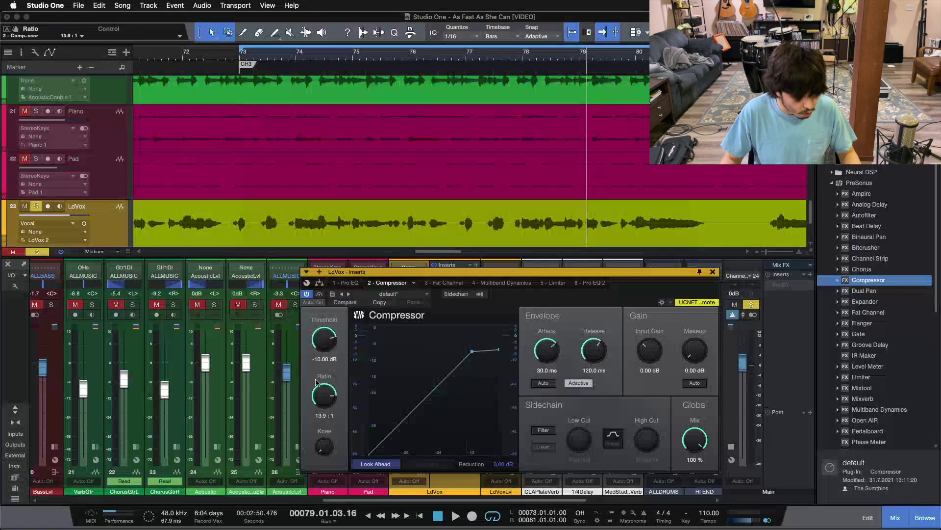
left_click(328, 415)
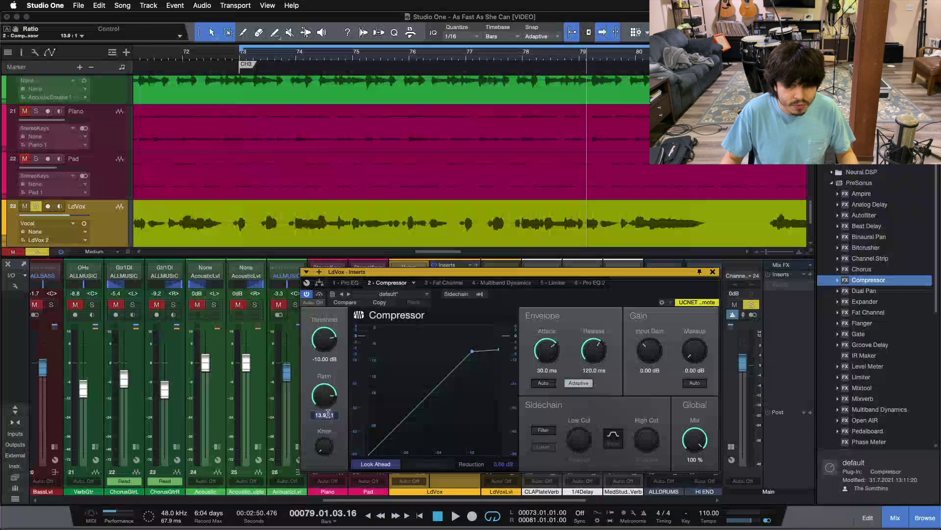
type("4")
key("Return")
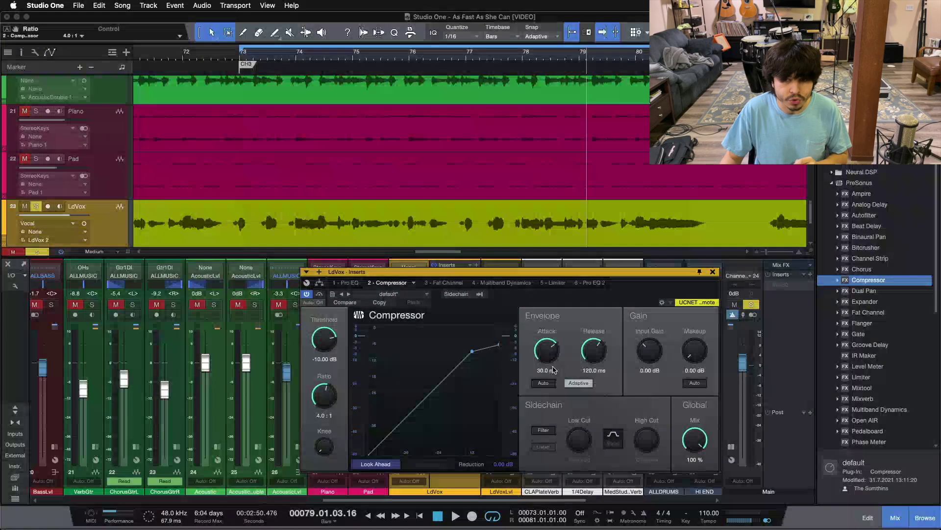
Set the compressor's attack to 7 ms and its release to 40 ms
double_click(559, 369)
type("7")
key("Return")
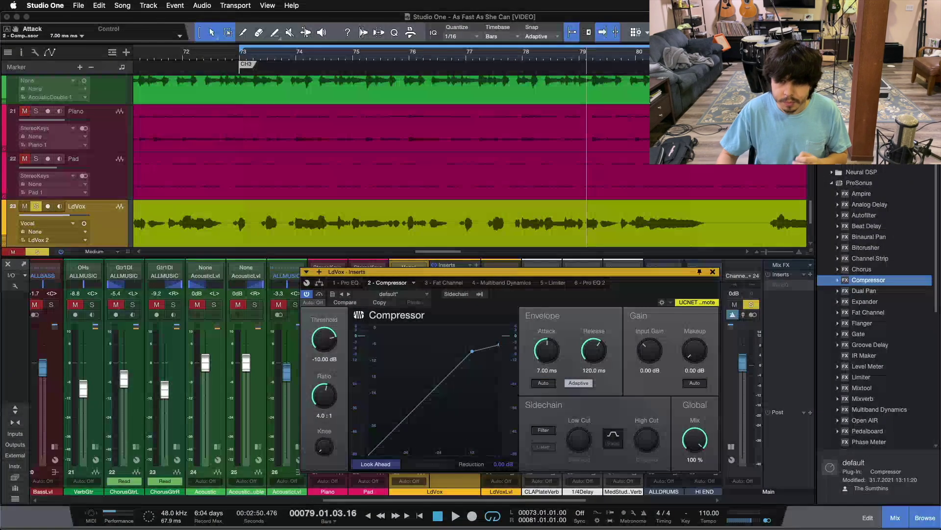
double_click(587, 371)
type("40")
key("Return")
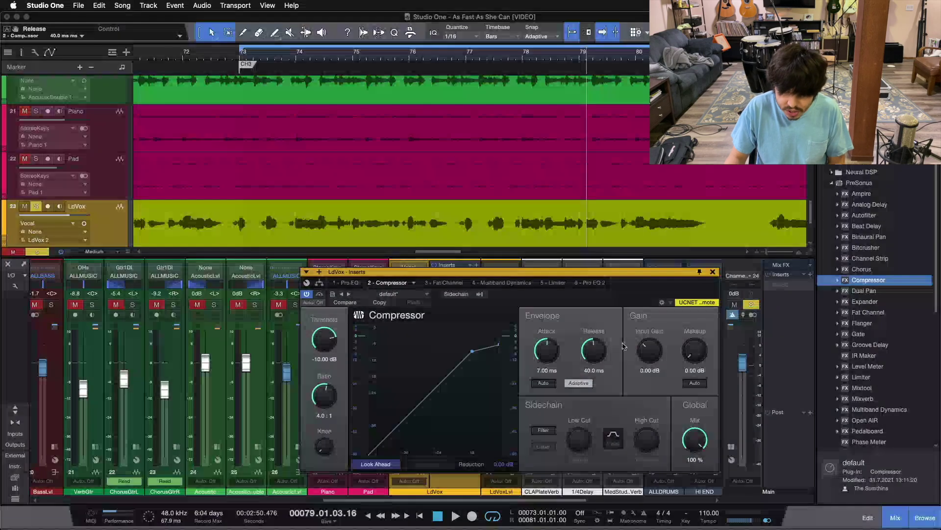
Play the soloed vocal from bar 73 while lowering the compressor's threshold to -18.24 dB, and stop playback
key("space")
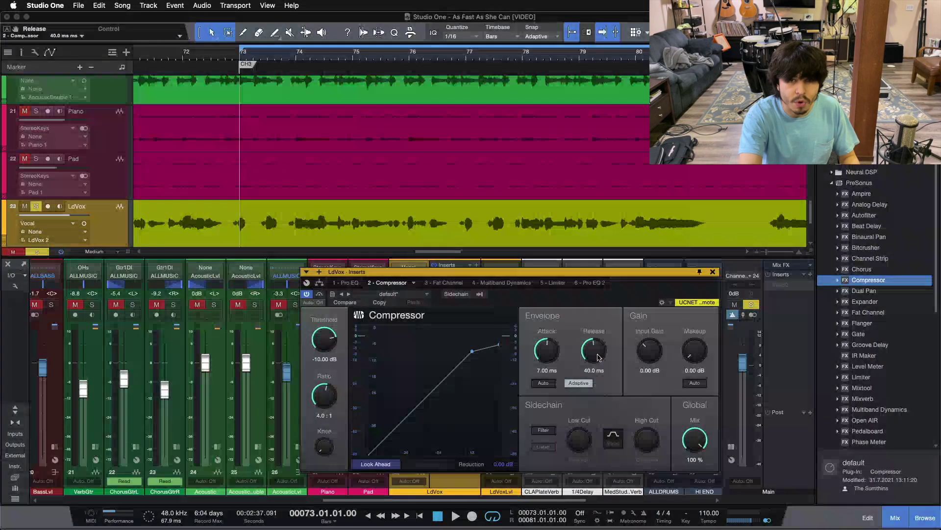
key("space")
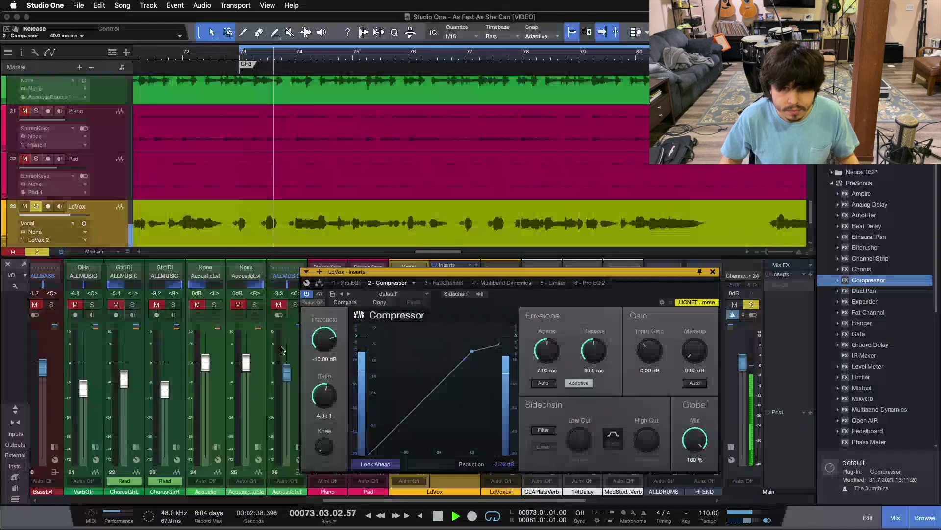
scroll(328, 346, "down", 2)
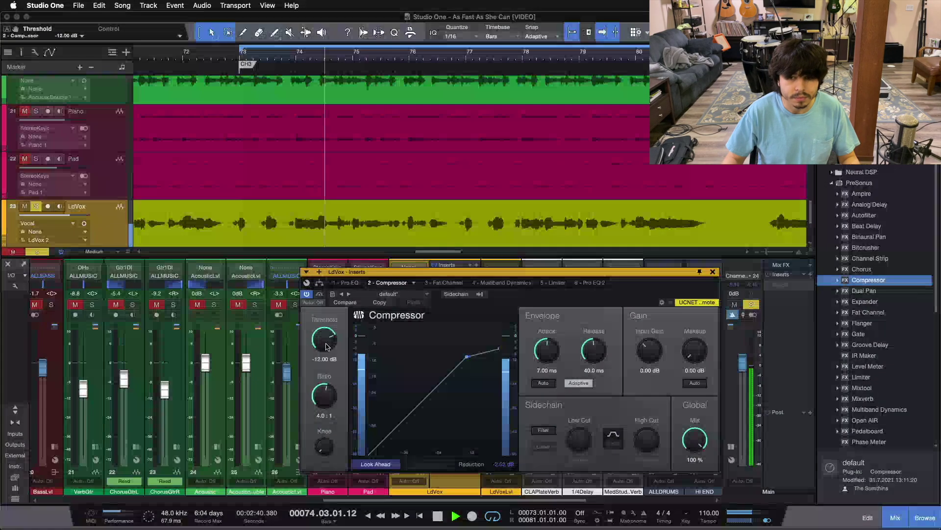
scroll(327, 346, "down", 3)
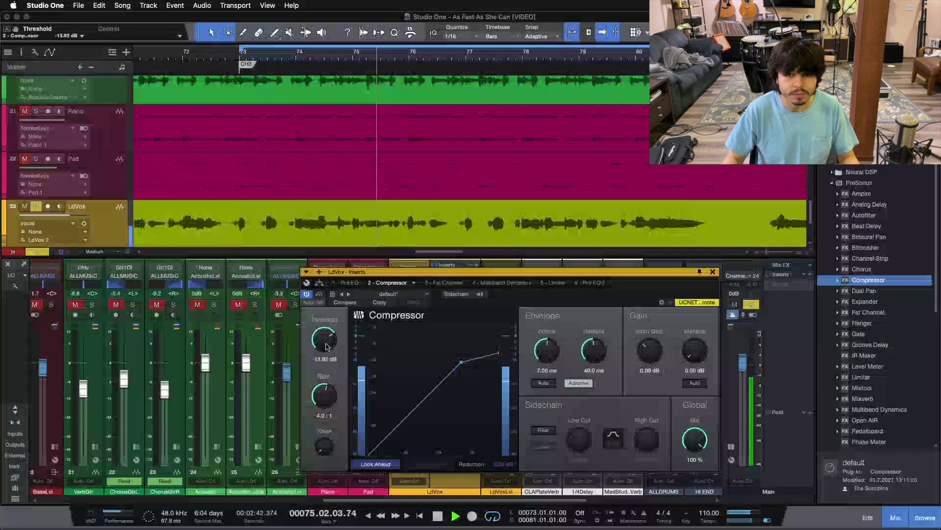
scroll(327, 346, "down", 2)
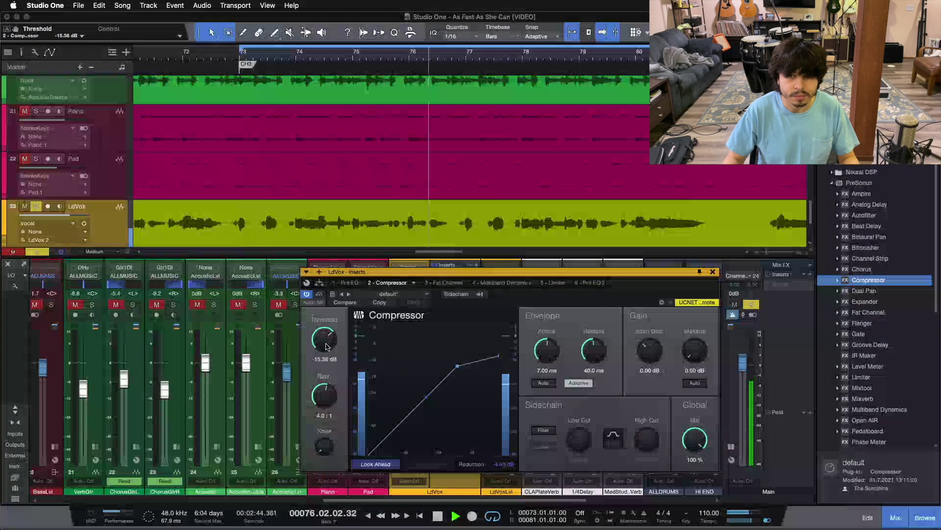
scroll(327, 346, "down", 2)
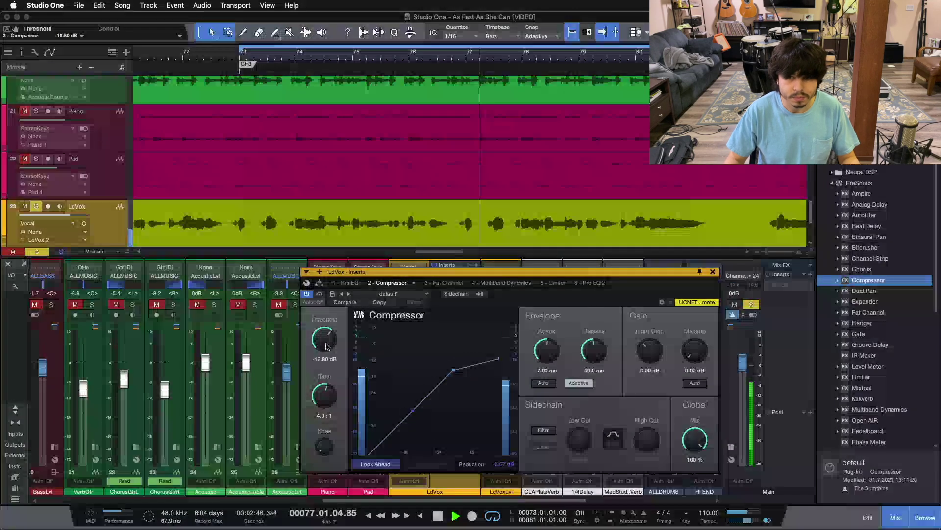
scroll(327, 347, "down", 1)
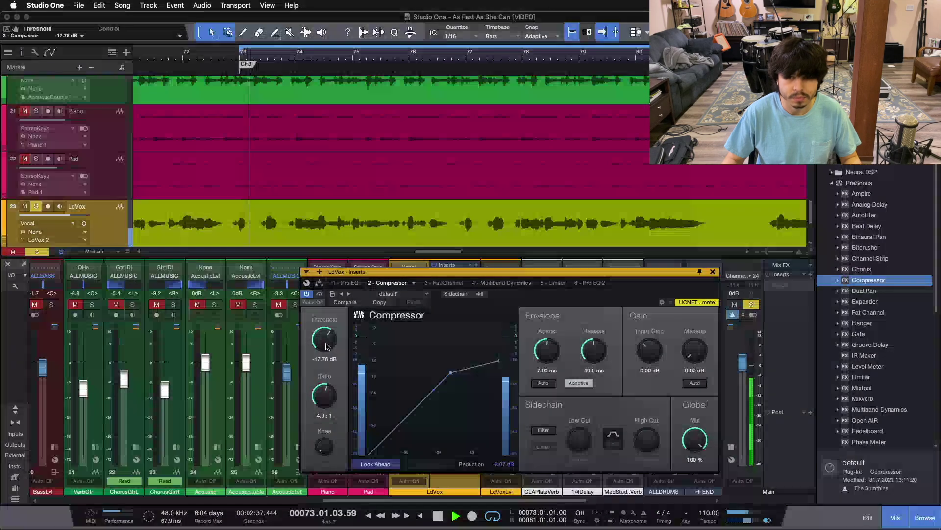
left_click_drag(329, 338, 323, 342)
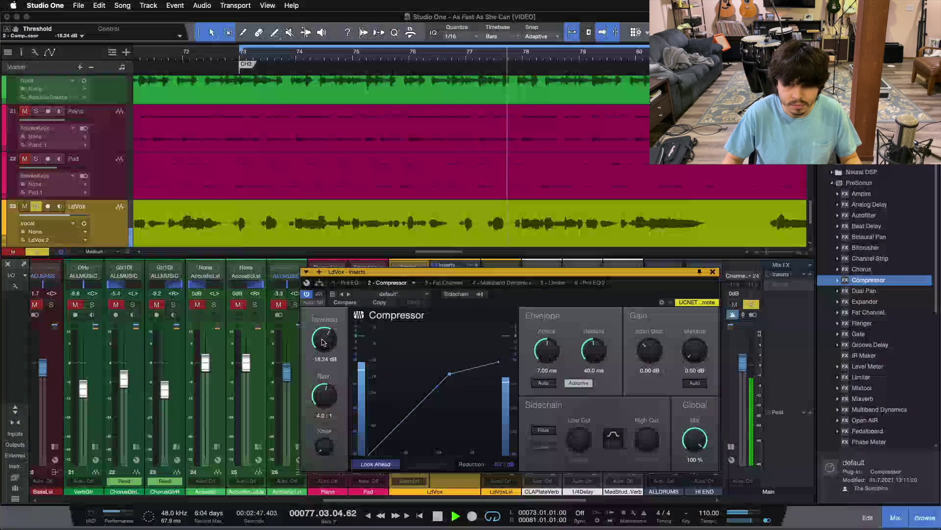
scroll(322, 342, "down", 1)
scroll(322, 342, "up", 1)
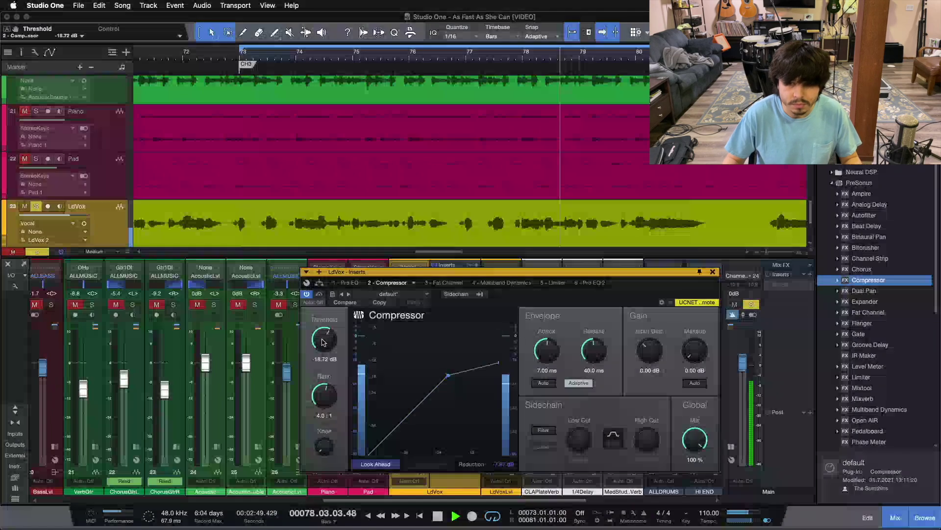
key("space")
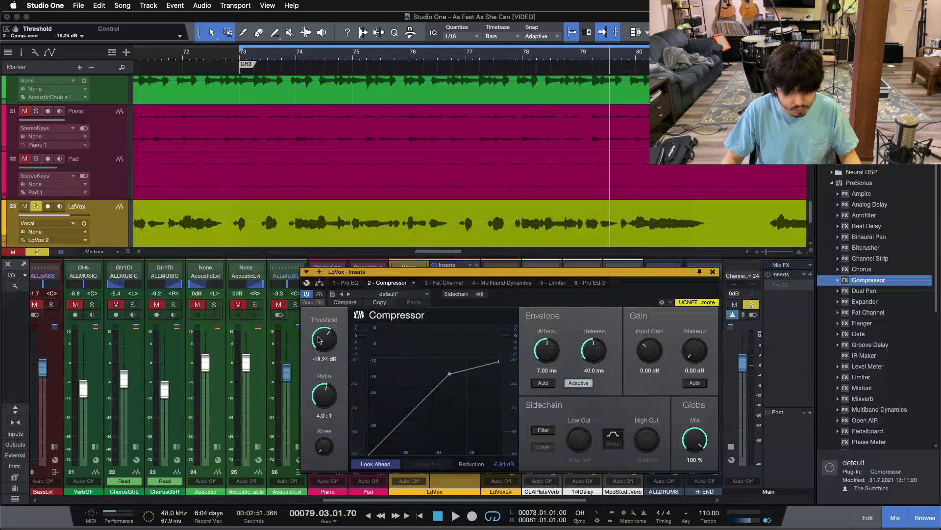
Lower the compressor's threshold to -25.44 dB and play the soloed vocal from bar 73
left_click_drag(319, 339, 319, 346)
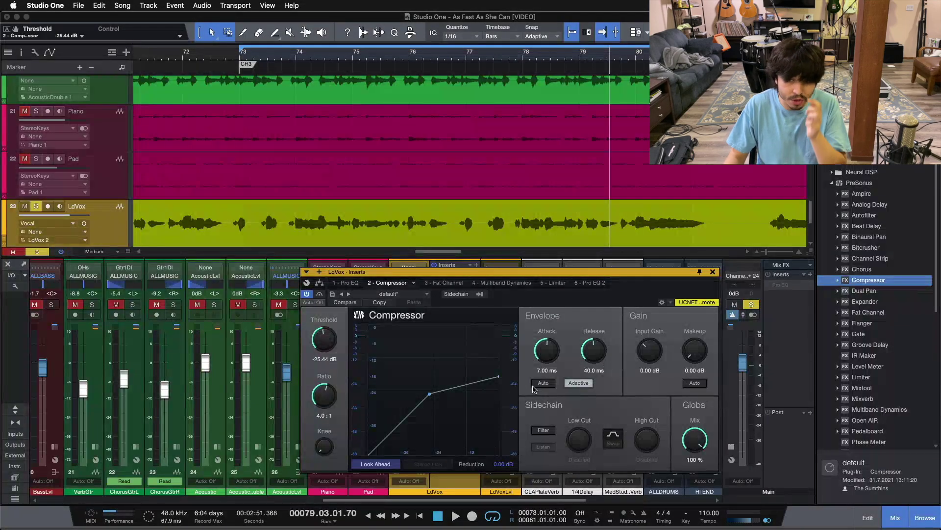
key("KP_1")
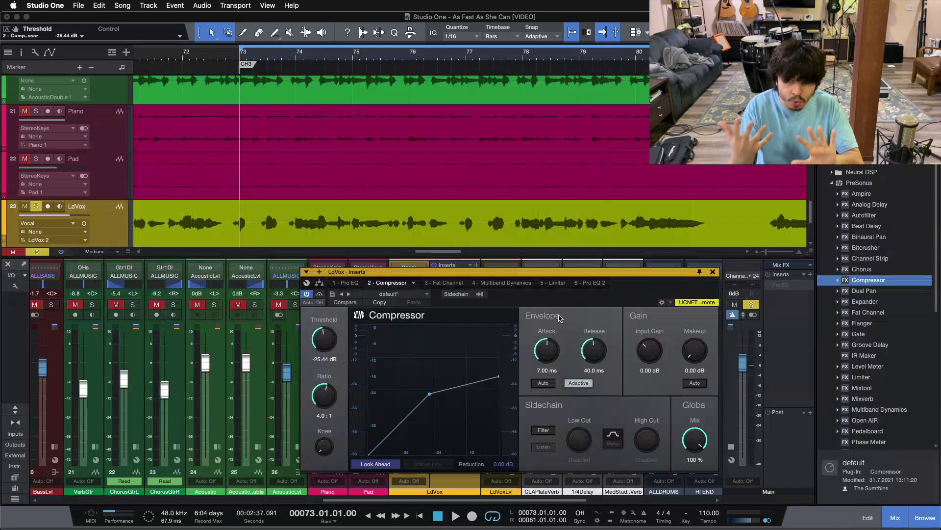
key("space")
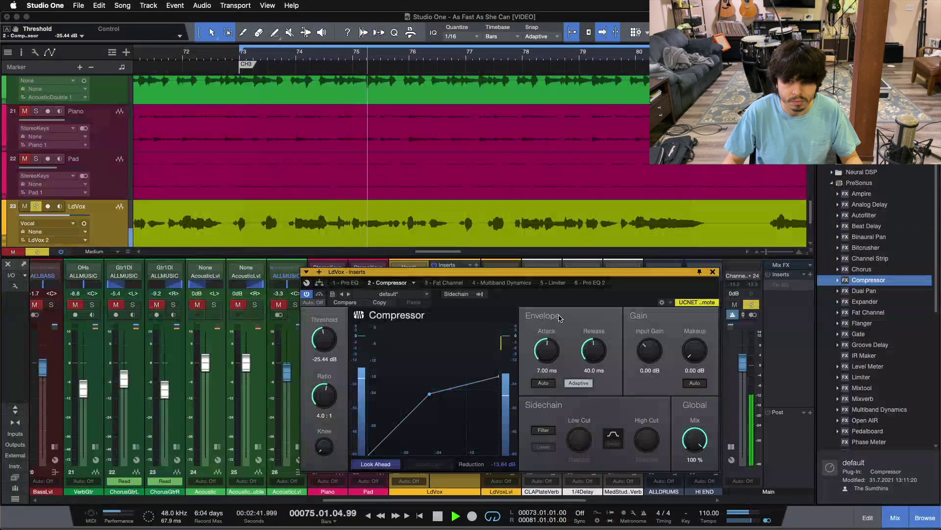
Set the compressor's release to 48.3 ms and its attack to 6.32 ms, and reset its gain reduction reading
scroll(596, 358, "up", 2)
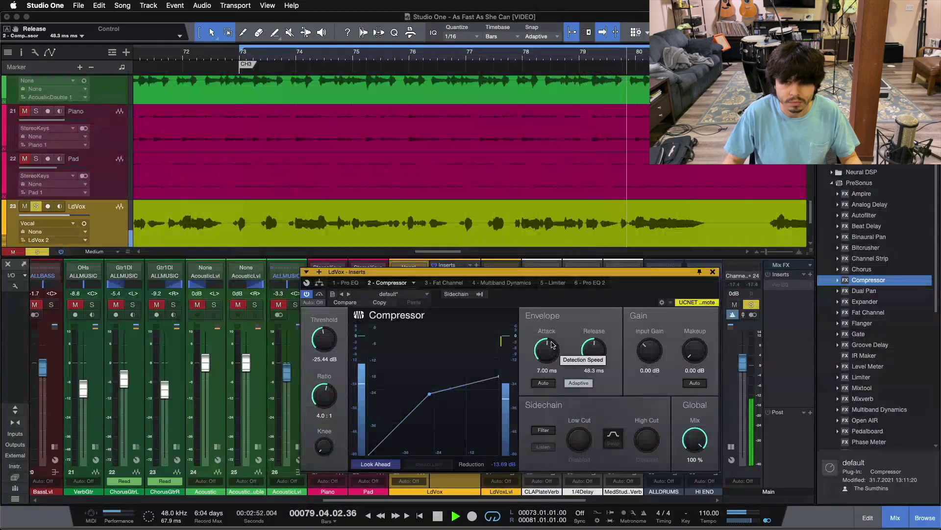
scroll(537, 354, "down", 2)
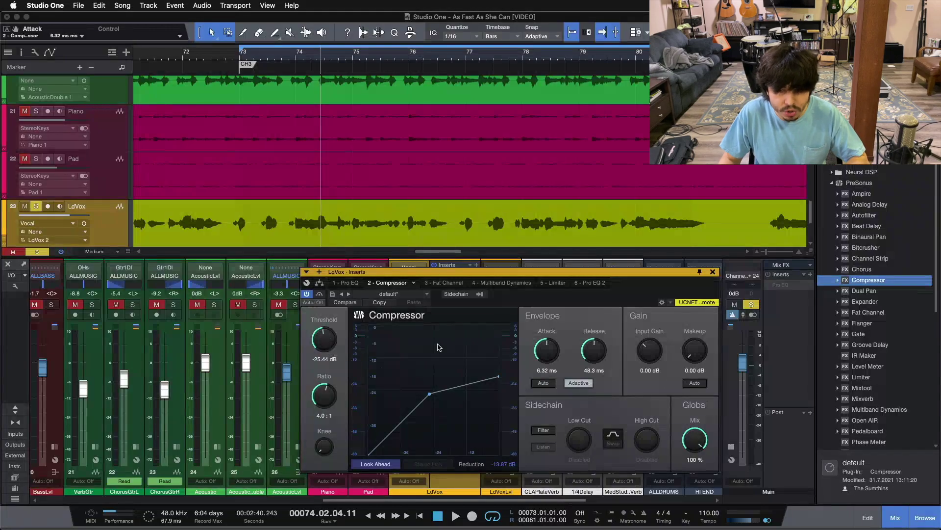
left_click(501, 465)
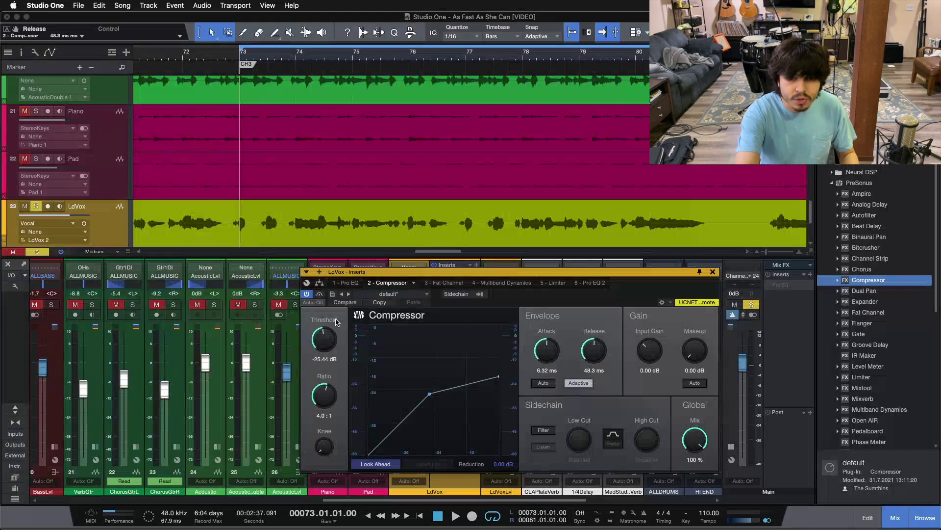
Play the soloed vocal from bar 73 while raising the compressor's threshold to -18.72 dB
key("space")
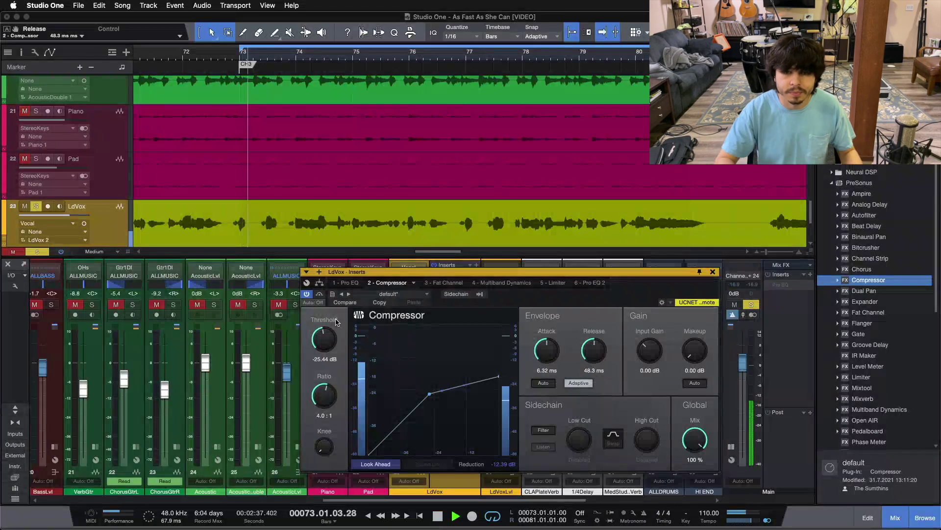
left_click_drag(319, 342, 319, 340)
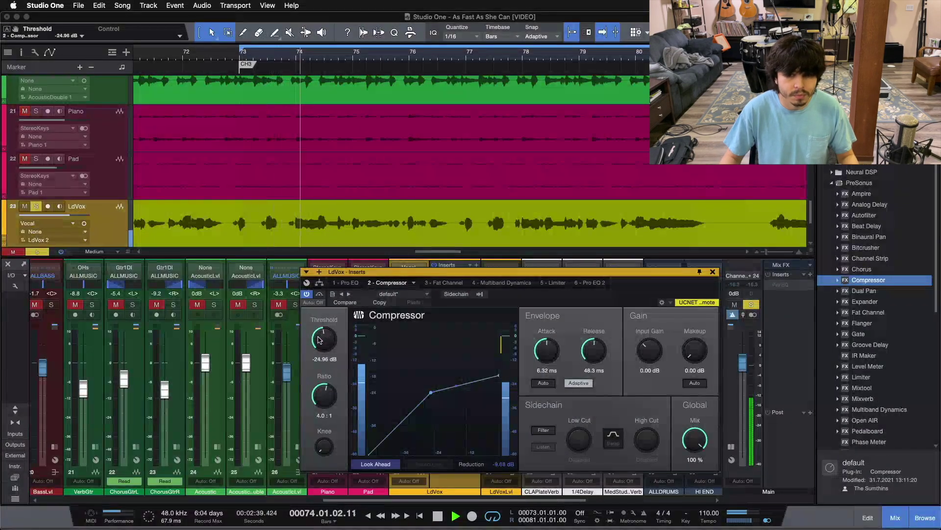
scroll(318, 340, "up", 2)
scroll(318, 340, "up", 3)
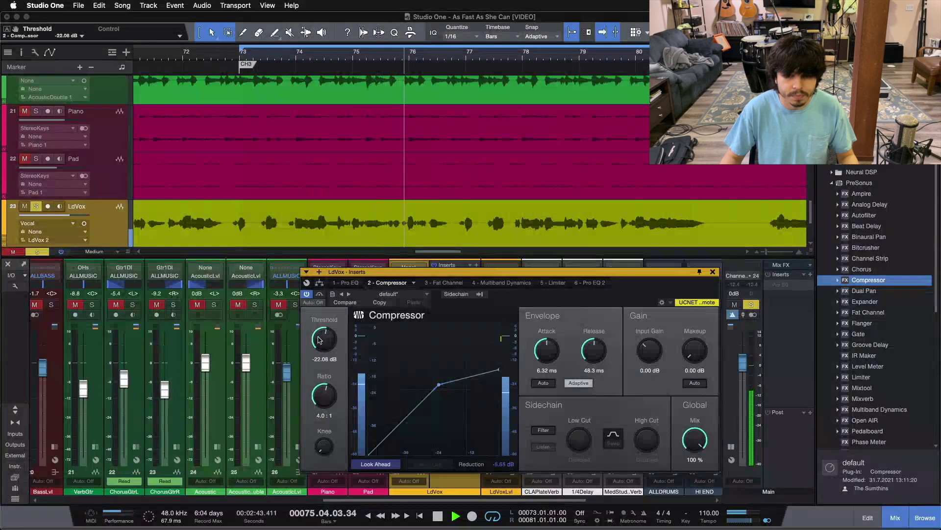
scroll(319, 340, "up", 1)
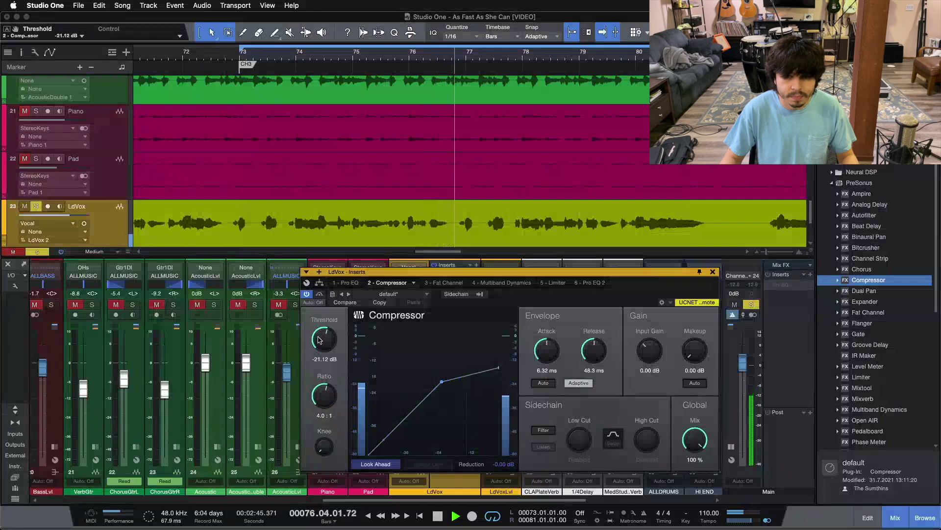
scroll(319, 340, "up", 3)
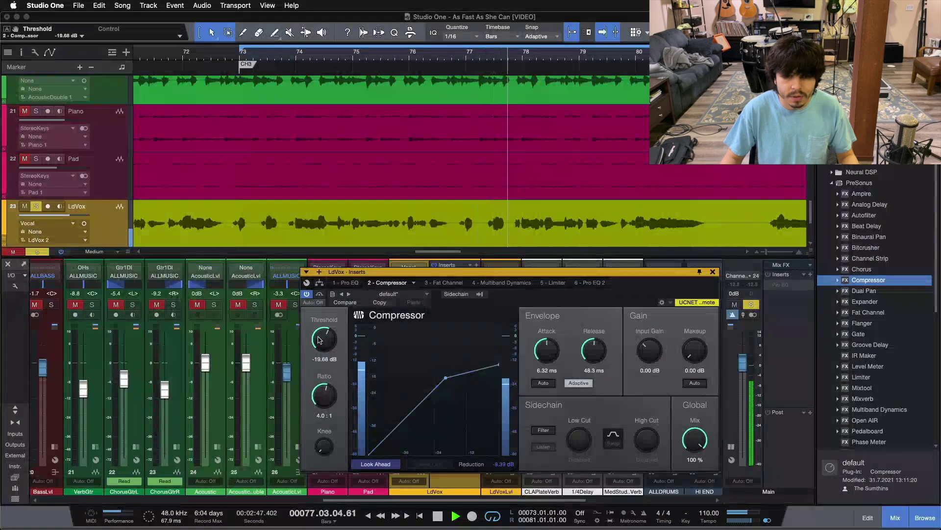
scroll(318, 340, "up", 1)
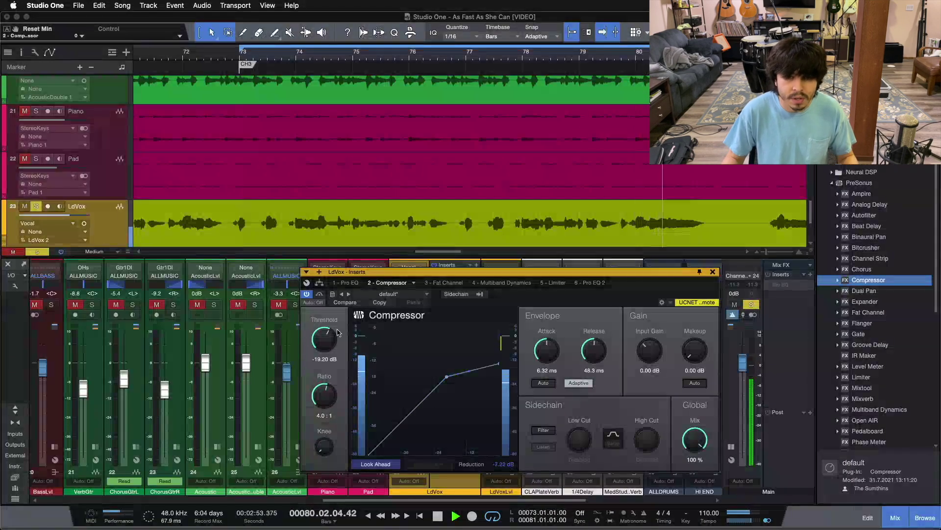
scroll(327, 342, "up", 1)
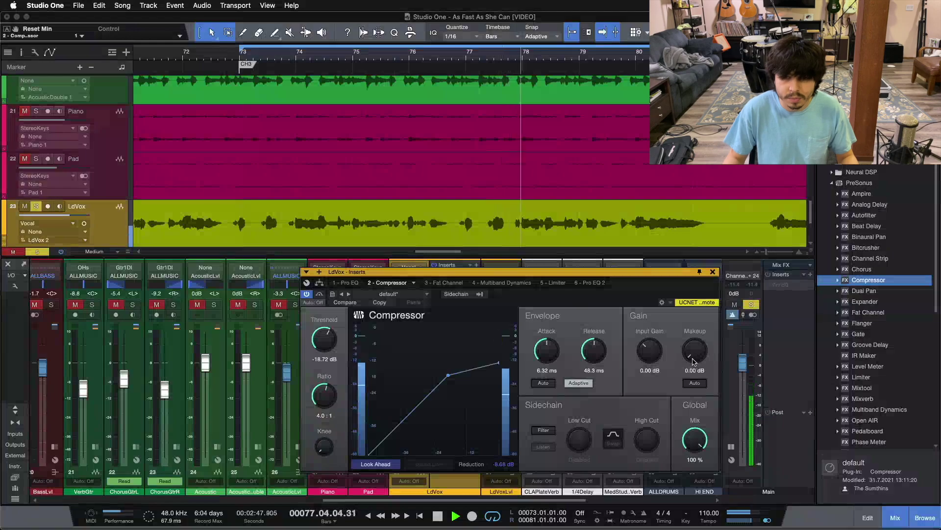
Raise the compressor's makeup gain to 1.44 dB, comparing the vocal level with the compressor bypassed and active
left_click_drag(442, 272, 378, 266)
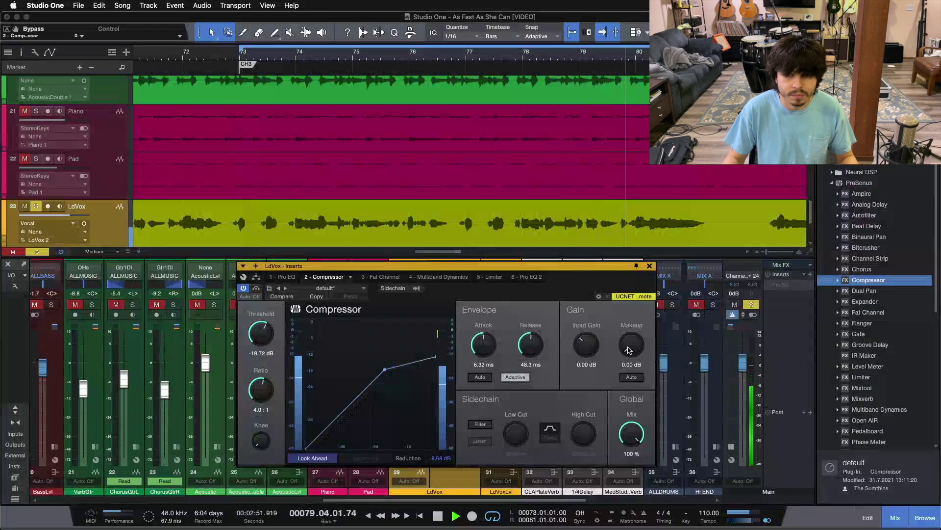
left_click_drag(629, 352, 626, 346)
left_click(256, 288)
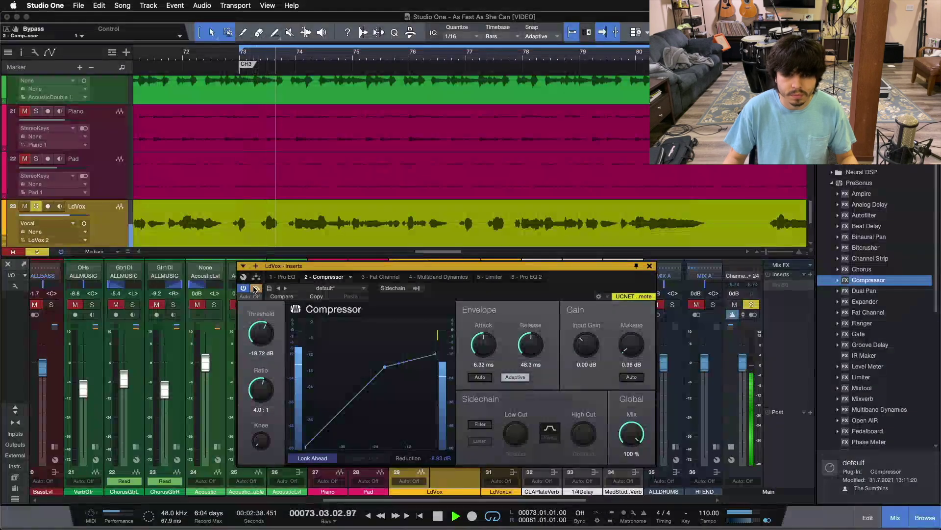
left_click(255, 289)
left_click_drag(630, 348, 629, 345)
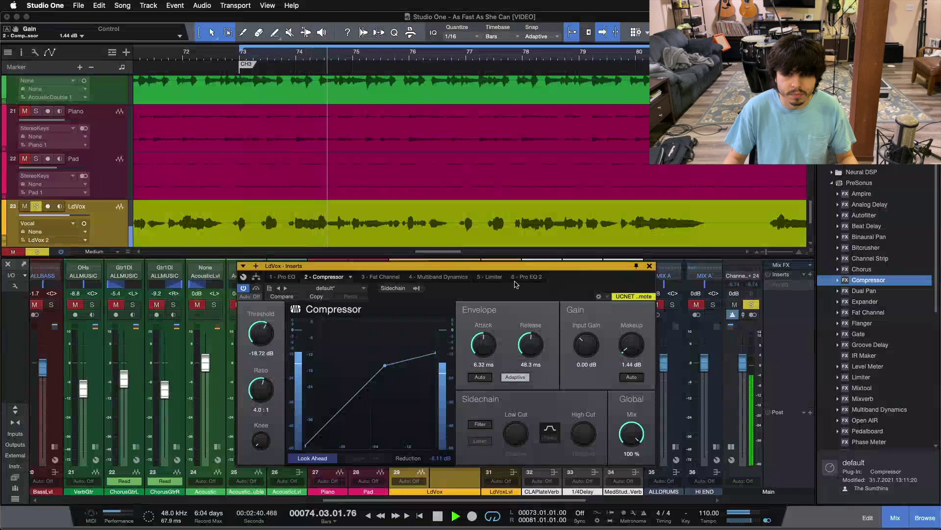
Inspect the lead vocal's Limiter, reset its reduction reading and move the inserts window clear of the vocal channel
left_click(438, 276)
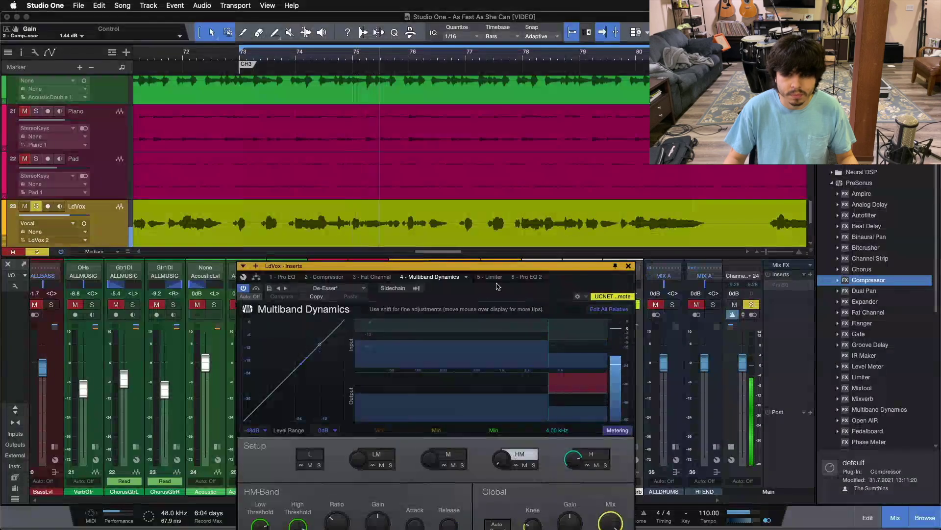
left_click(493, 277)
left_click(464, 356)
left_click_drag(390, 297, 705, 307)
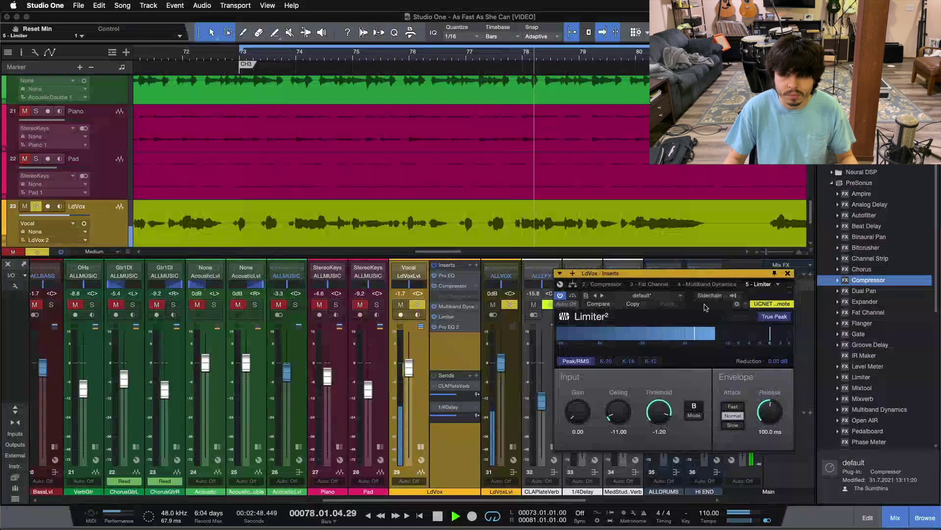
Return to the compressor and raise its makeup gain to 2.40 dB, comparing the level against bypass
left_click(611, 286)
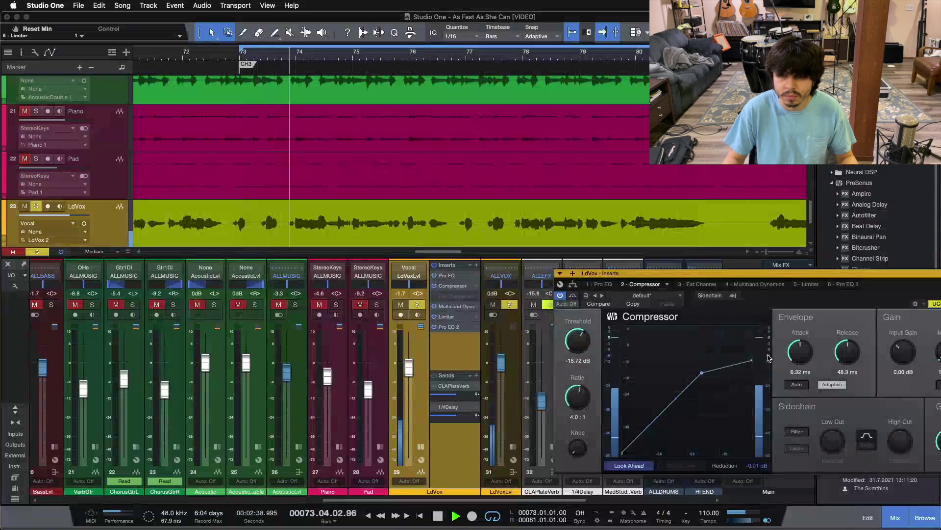
left_click_drag(794, 273, 722, 271)
left_click_drag(879, 356, 878, 350)
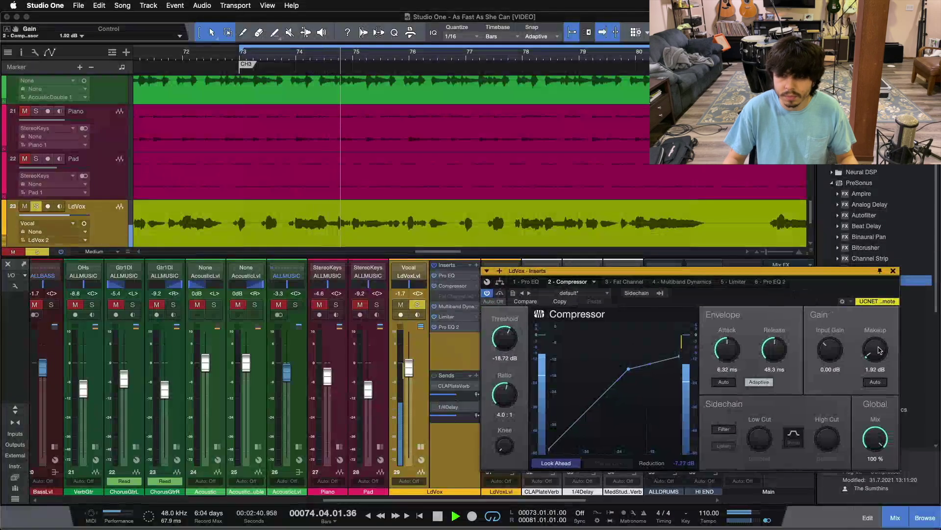
left_click(502, 293)
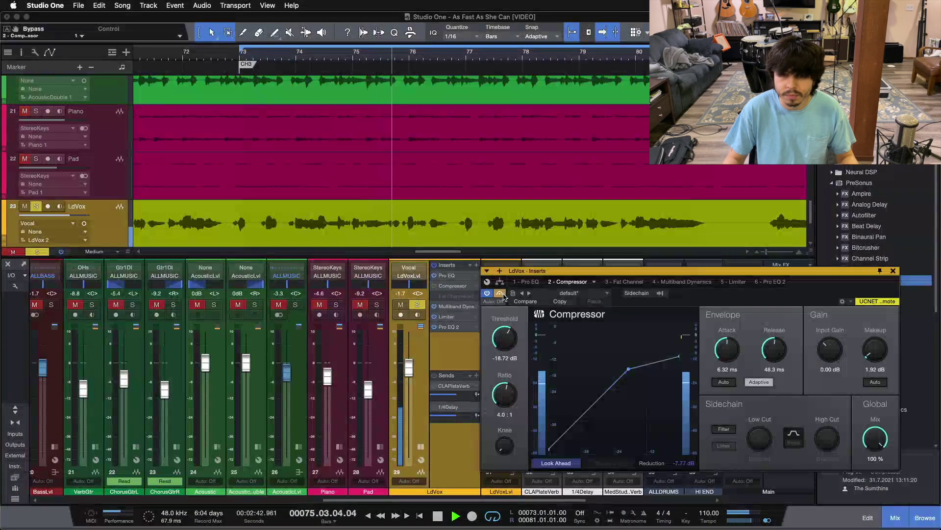
left_click(500, 293)
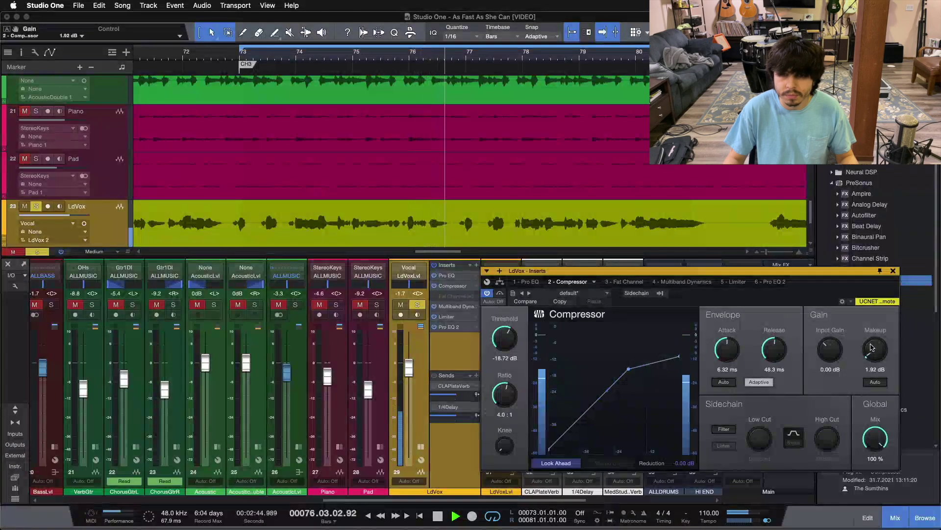
left_click(501, 295)
left_click_drag(886, 349, 886, 346)
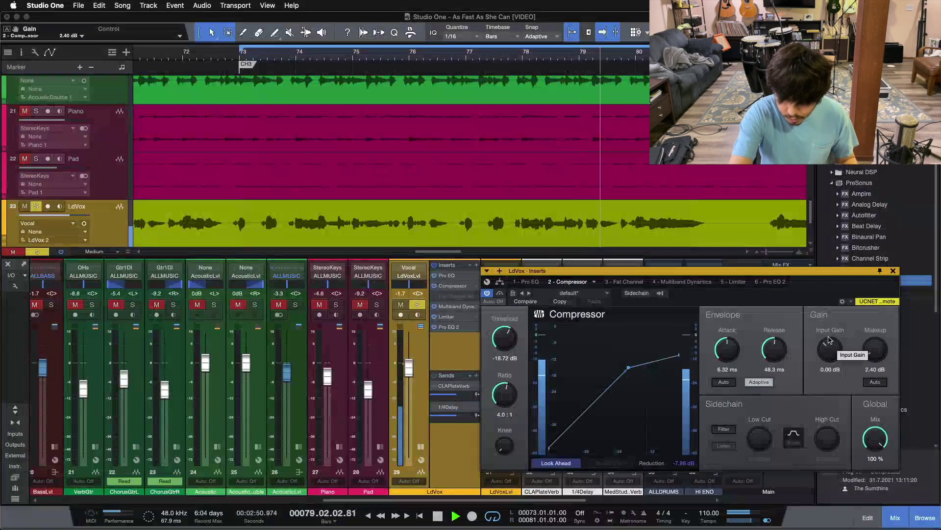
Unsolo the lead vocal, play it in the full mix and raise the compressor's makeup gain to 3.36 dB
key("space")
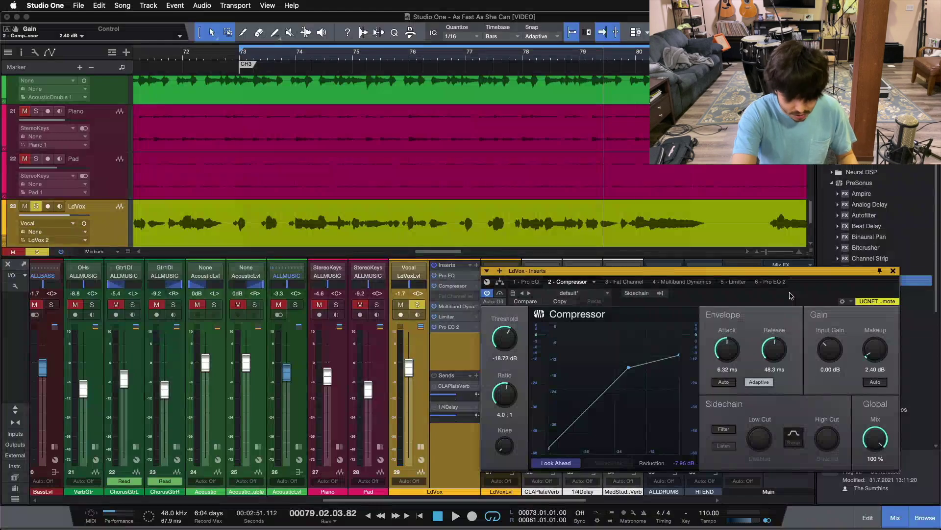
key("space")
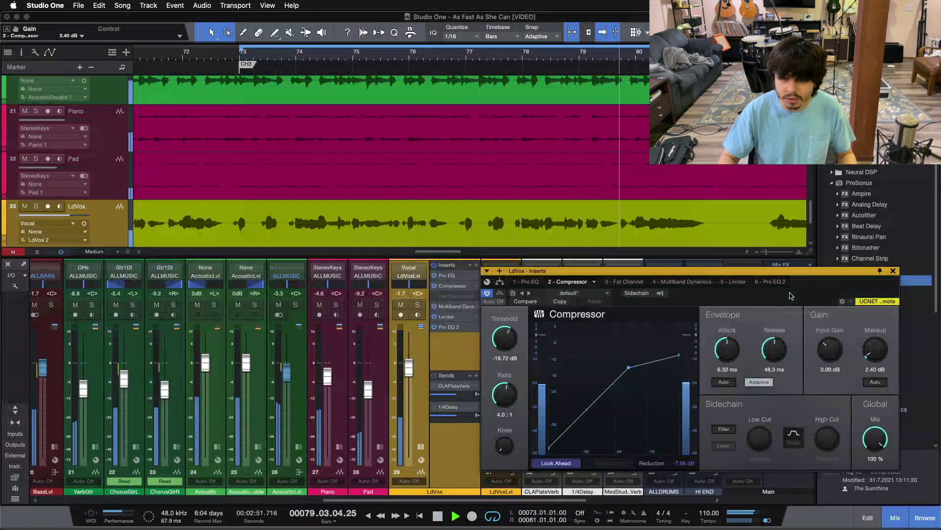
left_click_drag(796, 298, 563, 313)
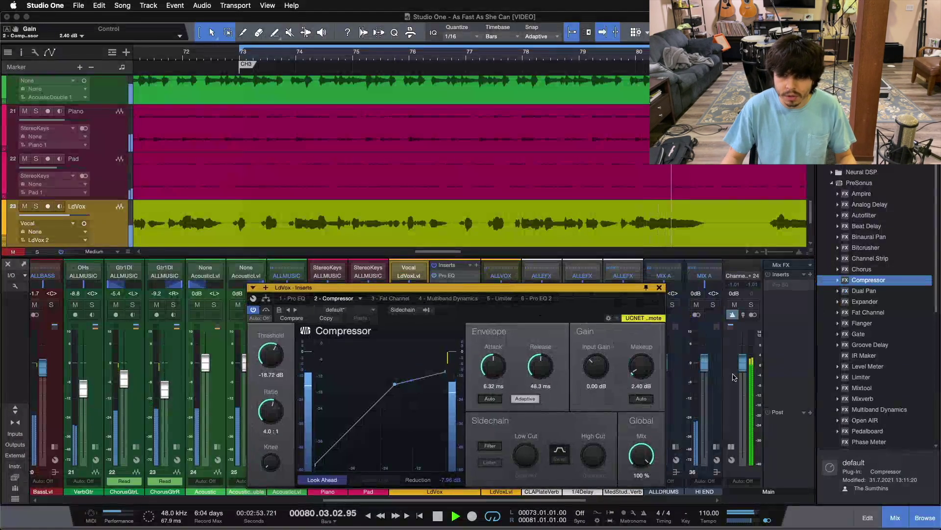
left_click_drag(637, 372, 636, 369)
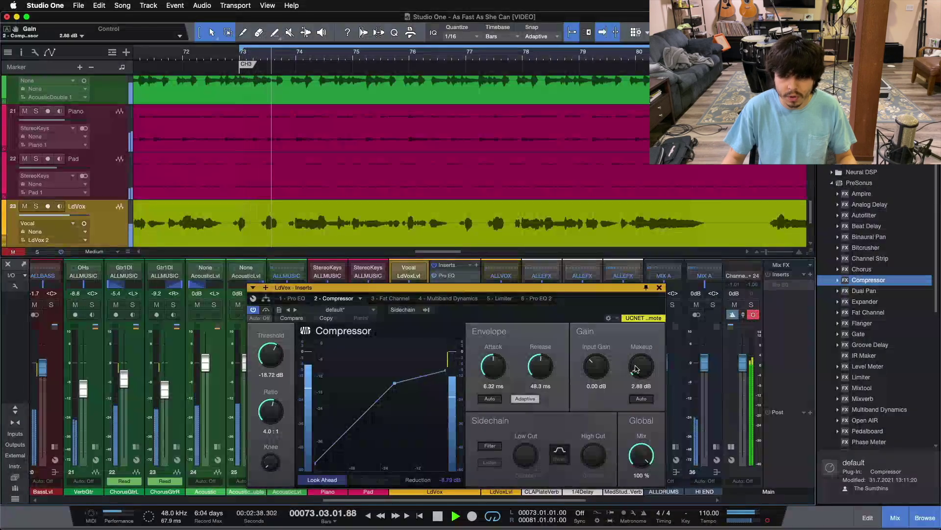
scroll(636, 369, "up", 1)
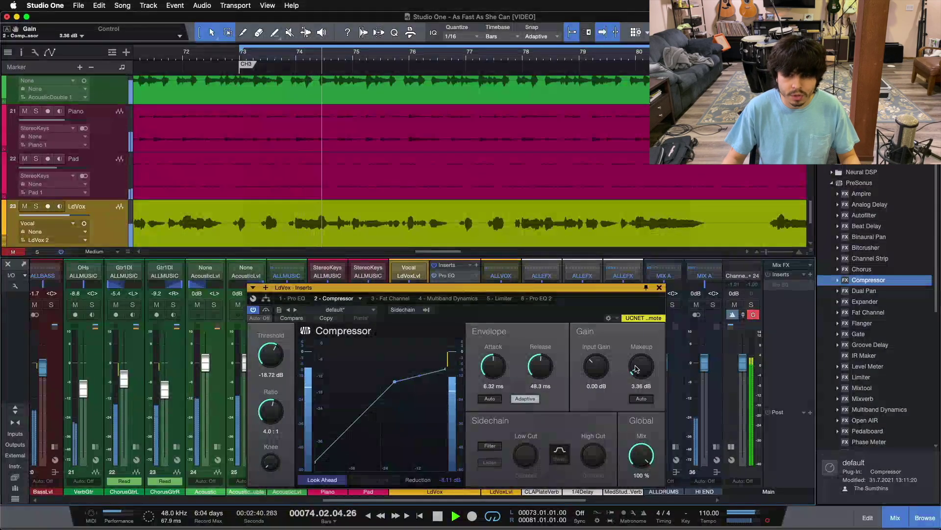
Compare the vocal in the mix against compressor bypass, set the makeup gain to 3.84 dB and clear the clip indicator
left_click(265, 310)
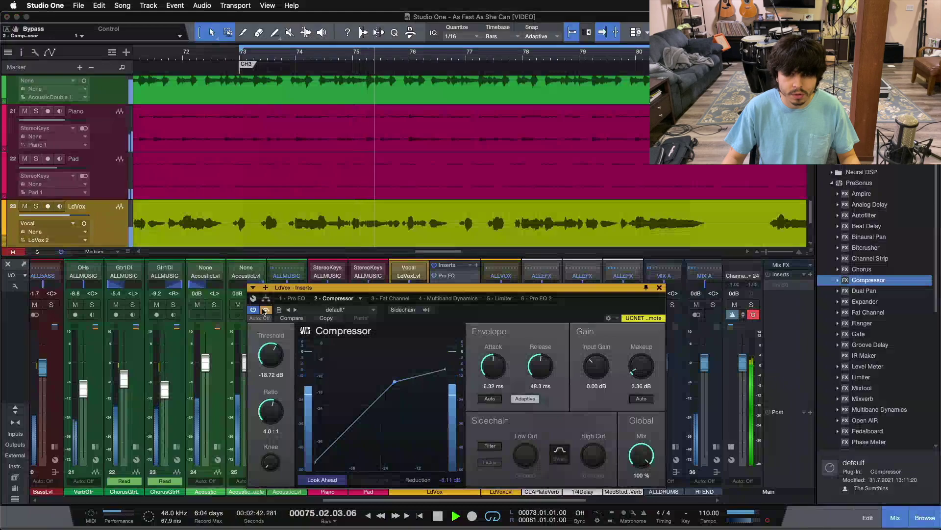
left_click(265, 309)
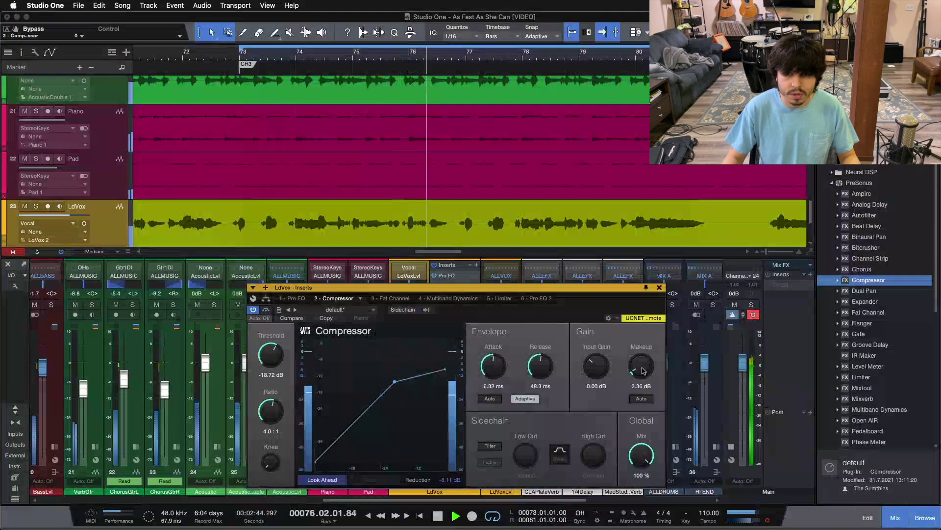
scroll(636, 369, "up", 1)
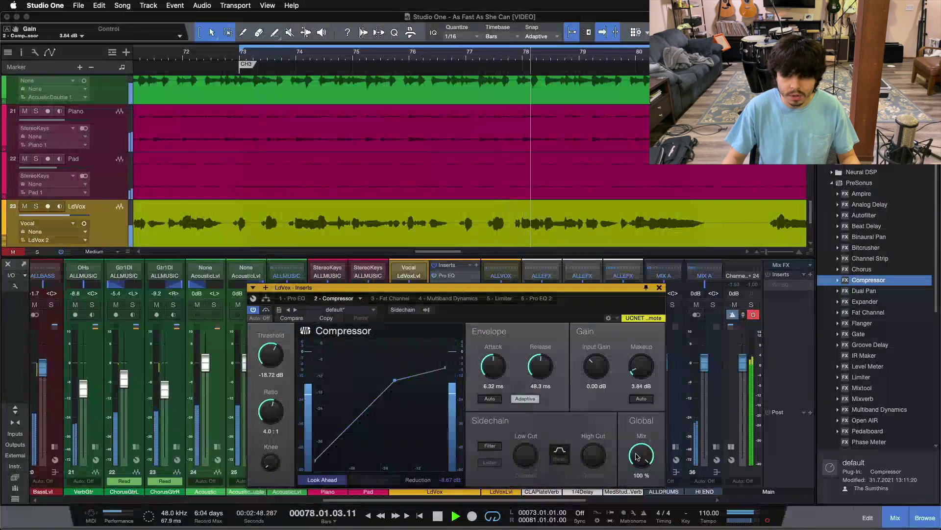
left_click(766, 521)
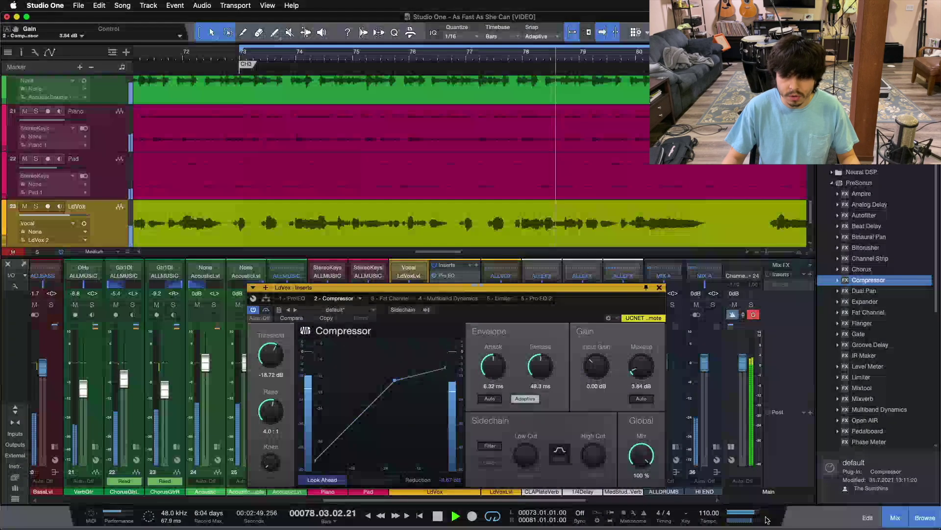
Reopen the compressor, set its makeup gain to 4.32 dB and bring up the vocal's Limiter
left_click(659, 287)
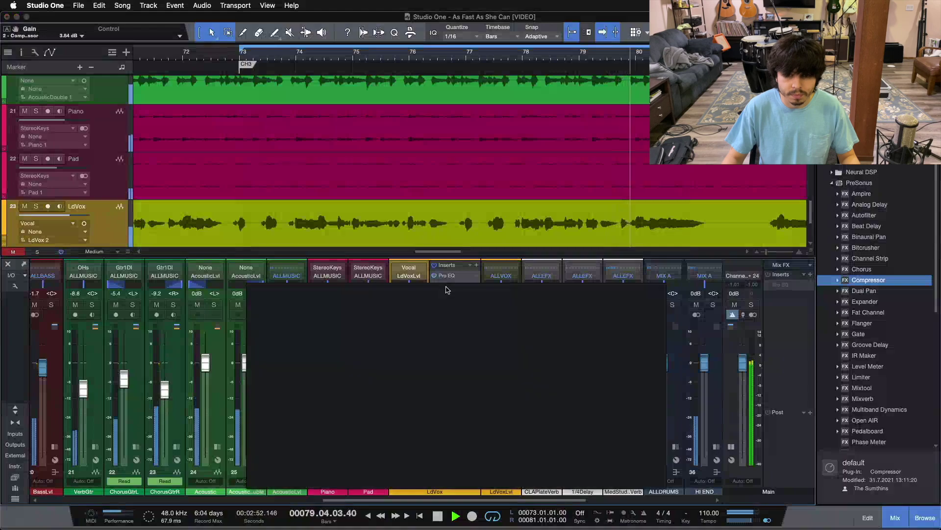
left_click(447, 290)
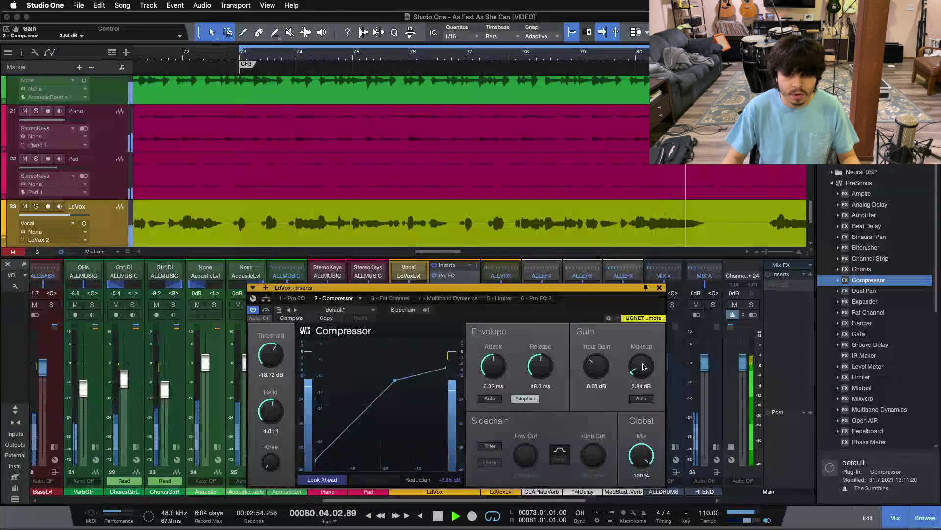
left_click(504, 298)
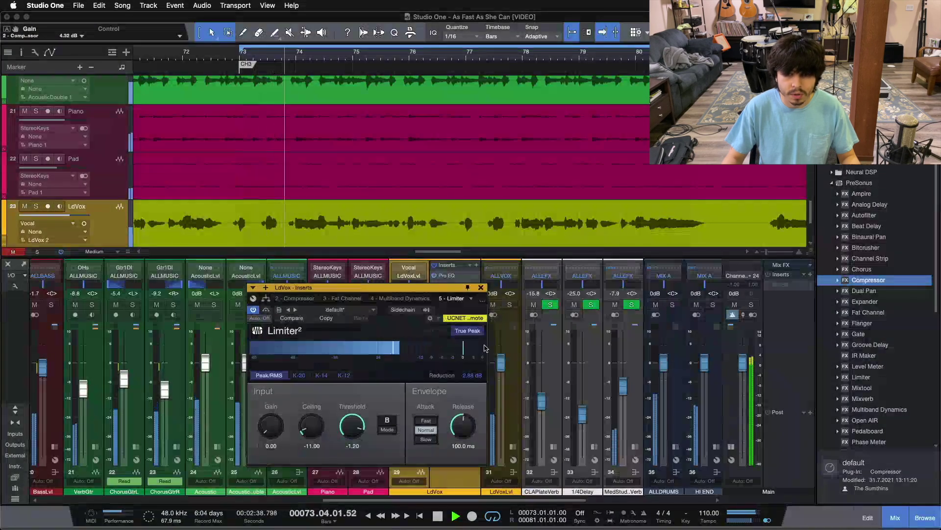
Review the Multiband Dynamics and compressor, close the inserts window and collapse the LdVox channel's inserts and sends
left_click(393, 299)
left_click(325, 57)
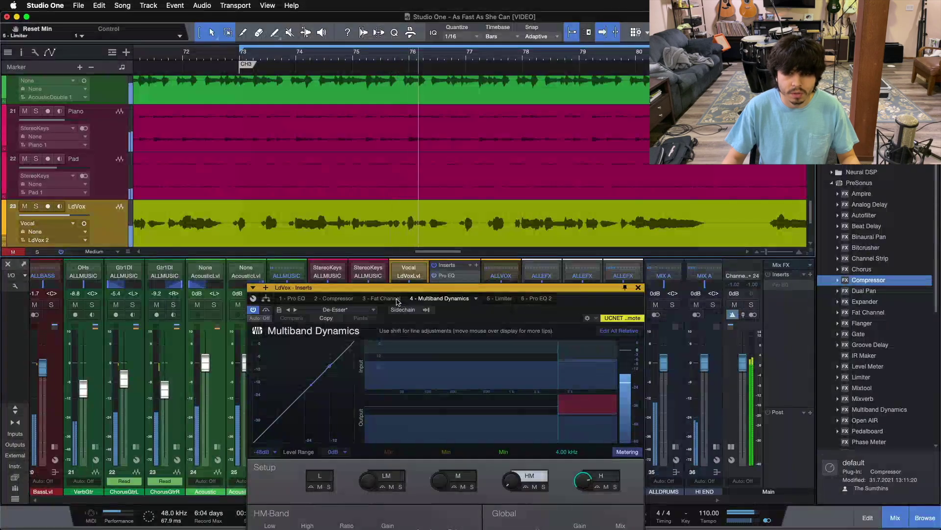
left_click(337, 298)
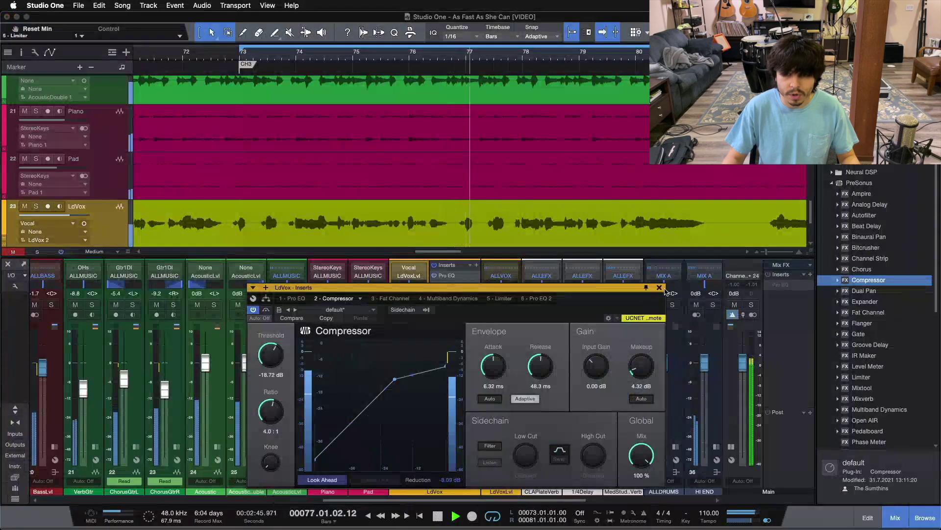
left_click(660, 288)
left_click(418, 449)
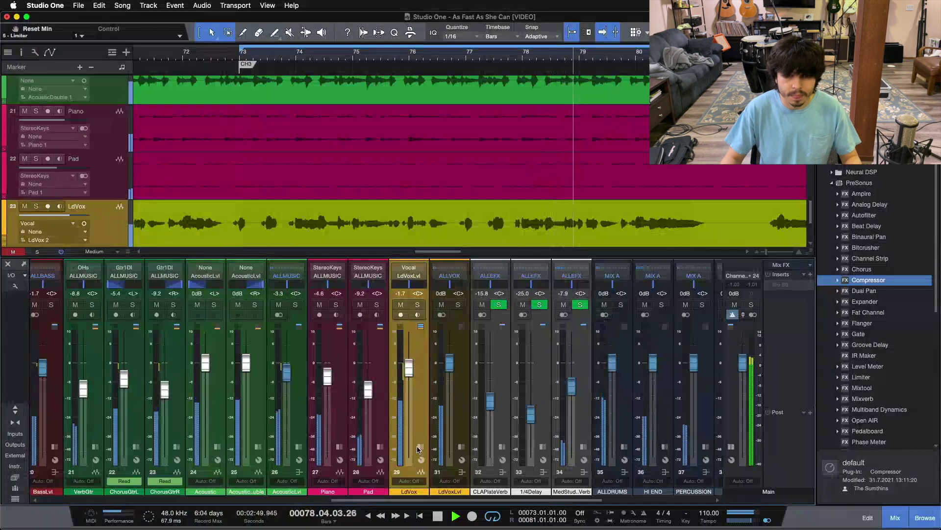
Stop playback, expand the AcousticLvl bus to show its inserts and disable its Fat Channel
key("space")
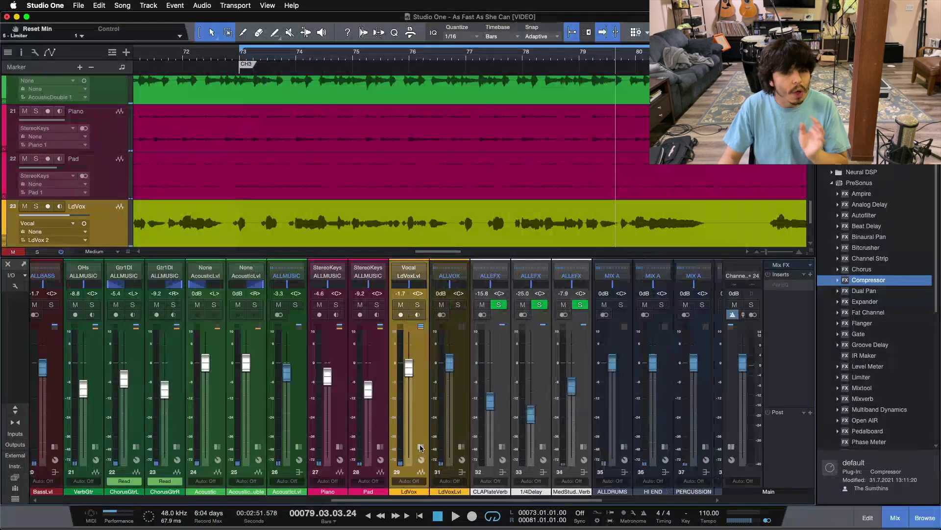
left_click(298, 446)
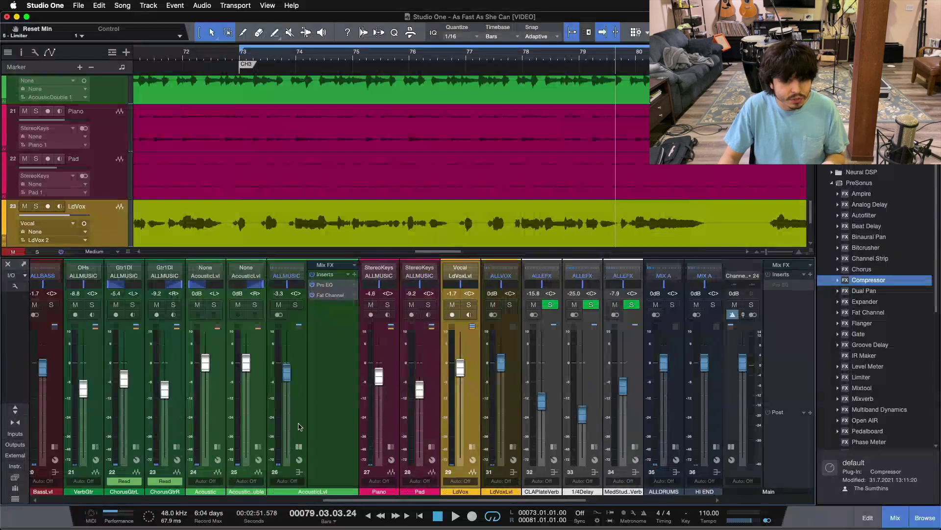
right_click(318, 301)
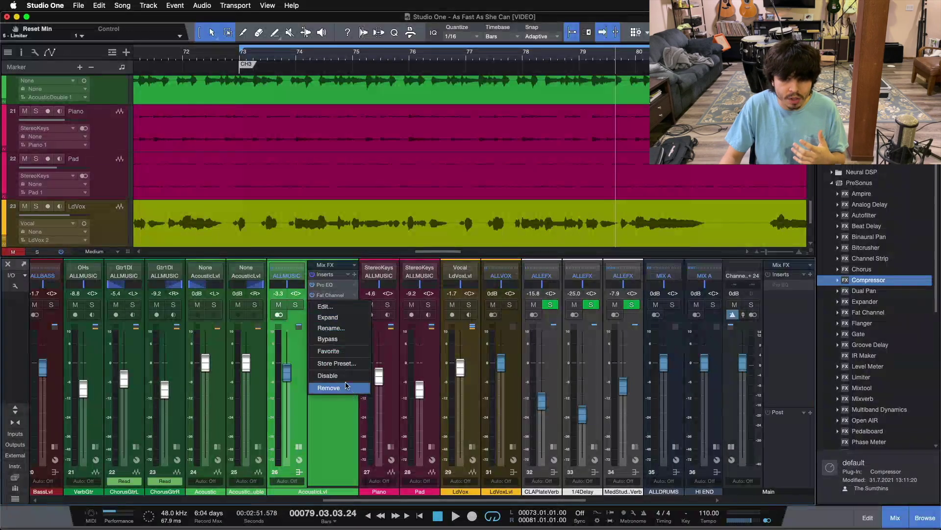
left_click(343, 380)
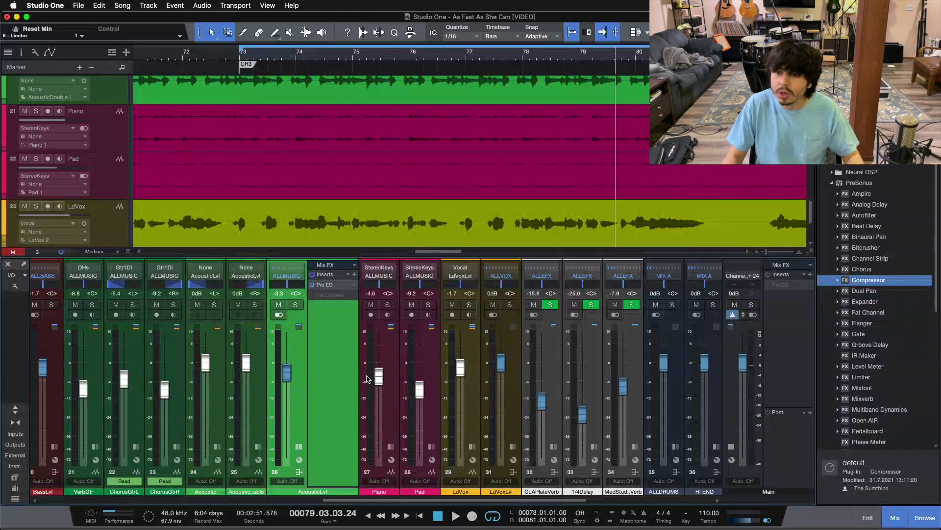
Insert the PreSonus Compressor on the AcousticLvl bus after the Fat Channel and solo the bus
left_click_drag(856, 284, 340, 331)
left_click_drag(504, 304, 724, 262)
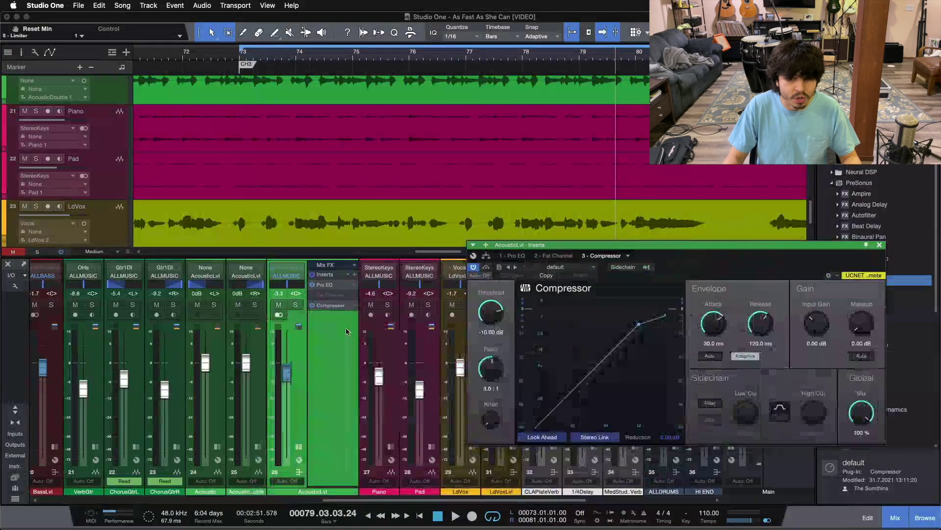
left_click(290, 310)
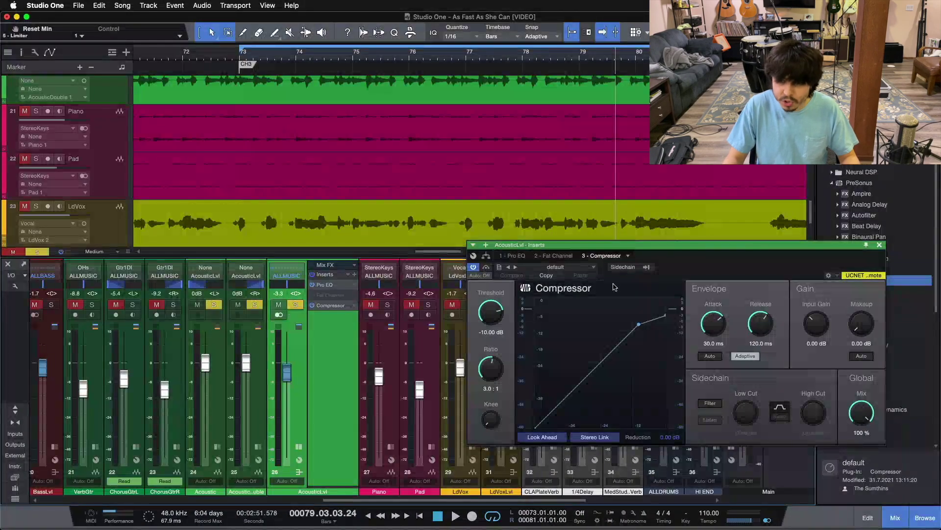
left_click_drag(708, 268, 559, 297)
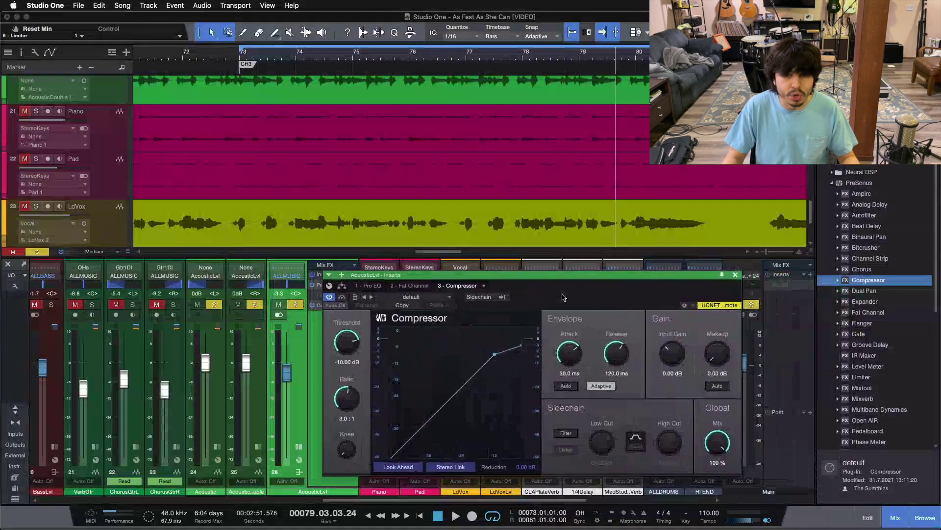
Play the soloed acoustic guitars from the loop start at bar 73 to hear them through the default compressor, and stop
key("KP_1")
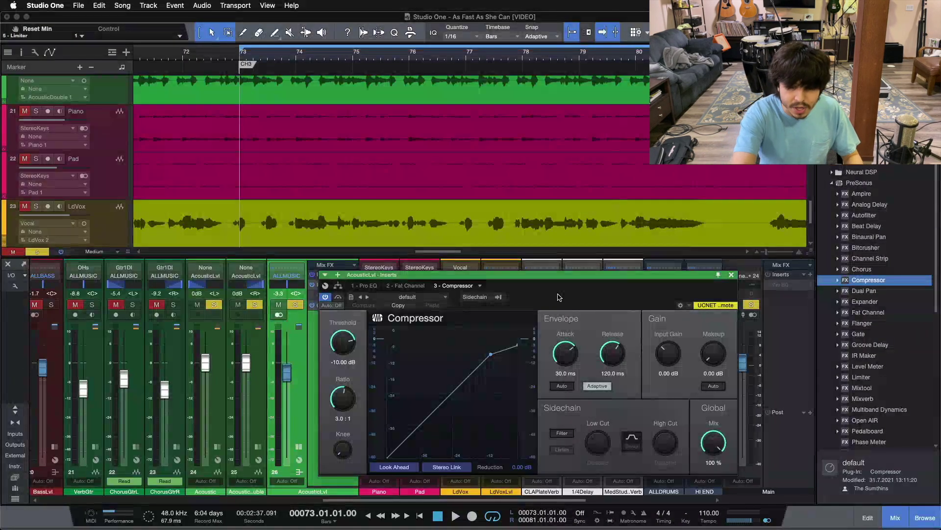
key("space")
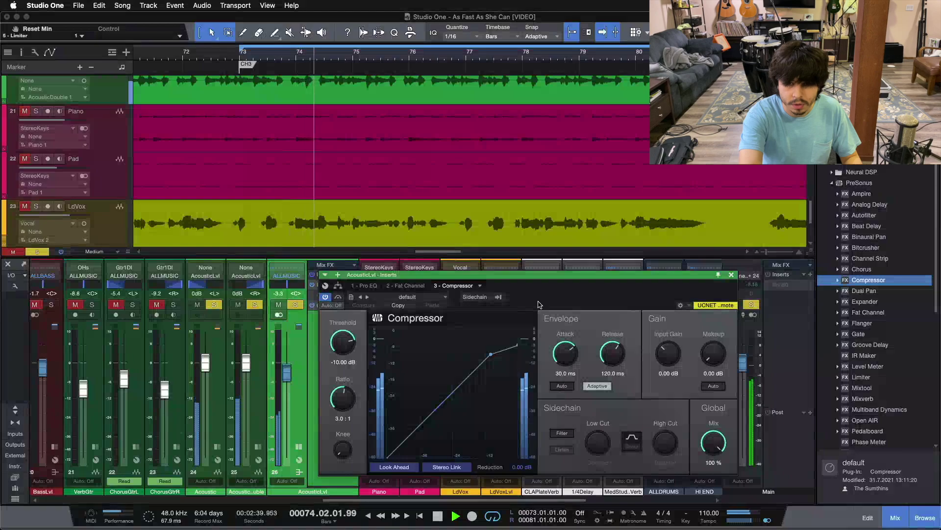
key("space")
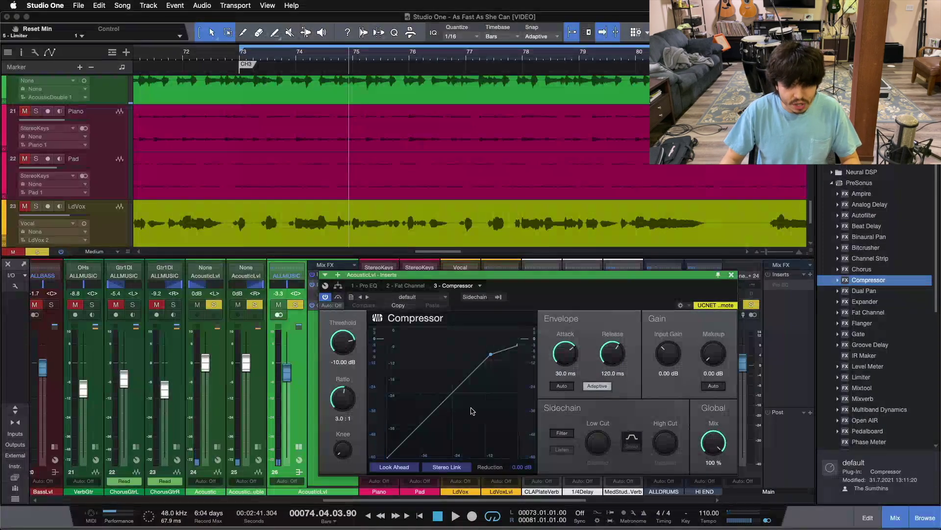
Bring the acoustic tracks' waveforms into view and set the AcousticLvl compressor's release to 100 ms
scroll(441, 156, "up", 3)
left_click_drag(433, 59, 456, 63)
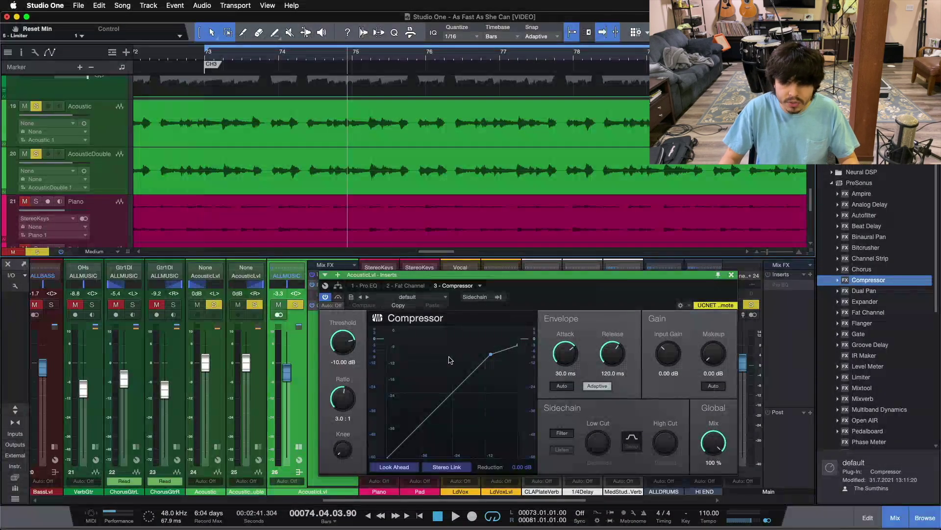
left_click(613, 373)
type("10")
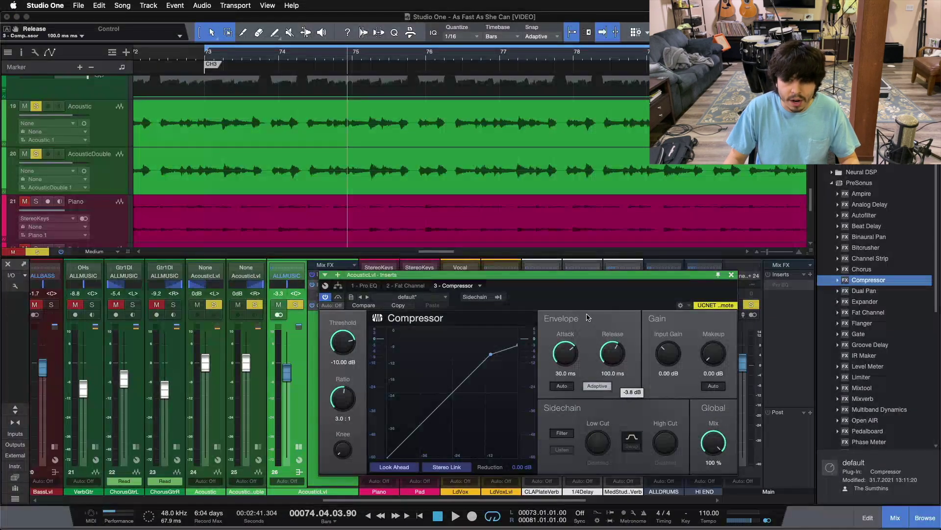
left_click_drag(566, 296, 622, 288)
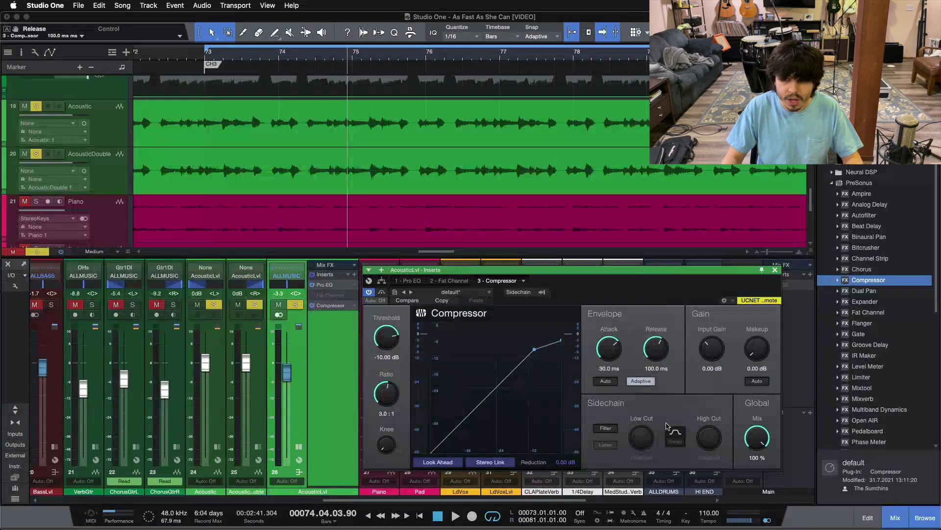
Play the soloed acoustics from the loop start and lower the compressor's threshold to -30.24 dB
key("KP_1")
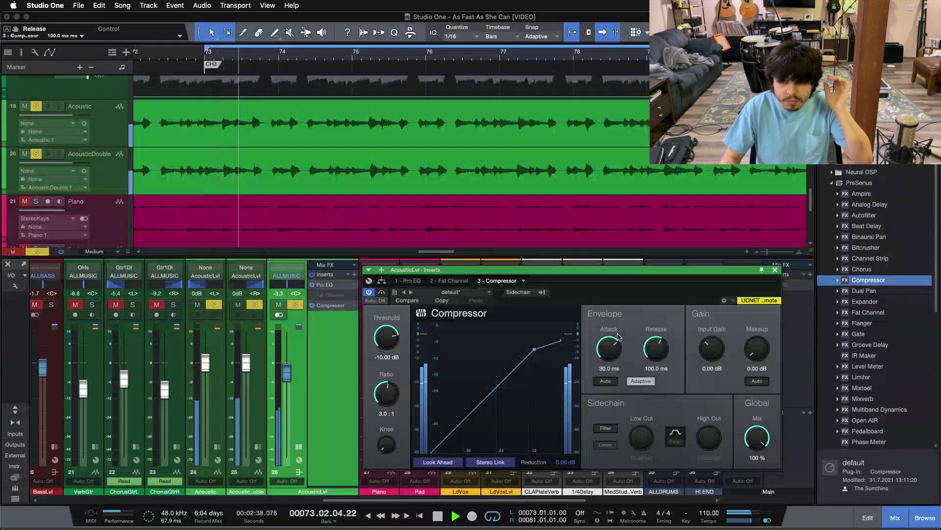
left_click_drag(378, 338, 379, 340)
scroll(378, 339, "down", 10)
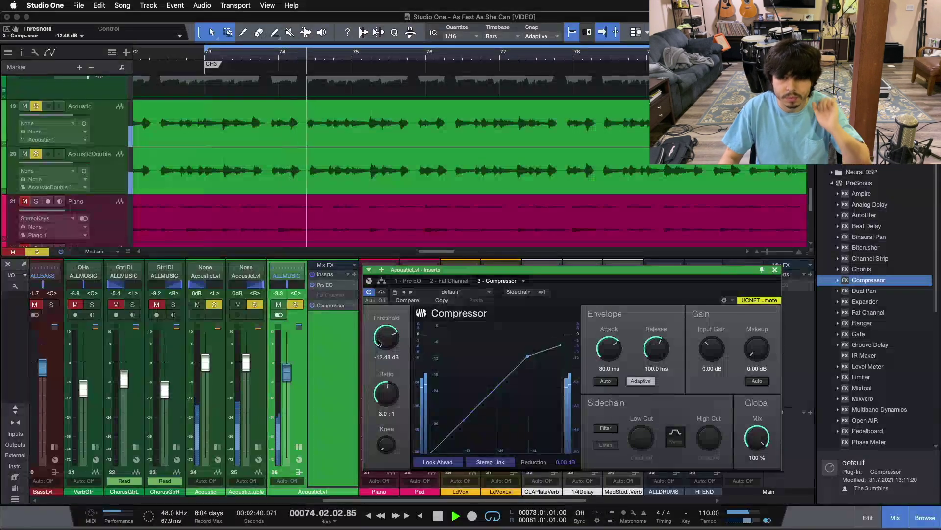
scroll(379, 342, "down", 9)
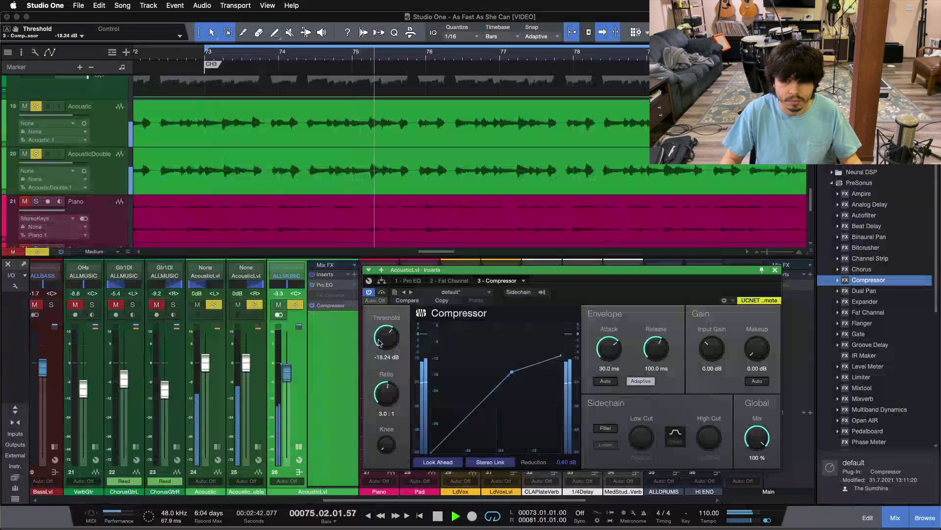
scroll(378, 342, "down", 4)
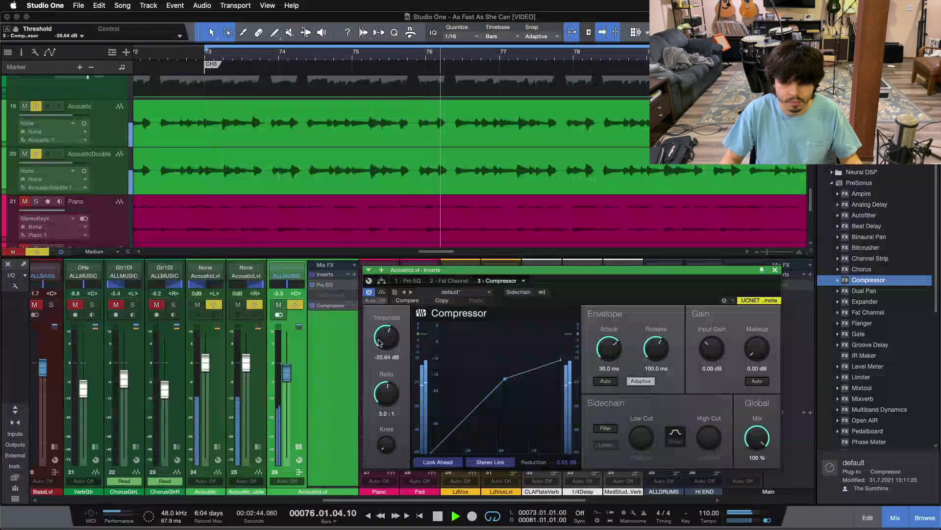
scroll(378, 342, "down", 3)
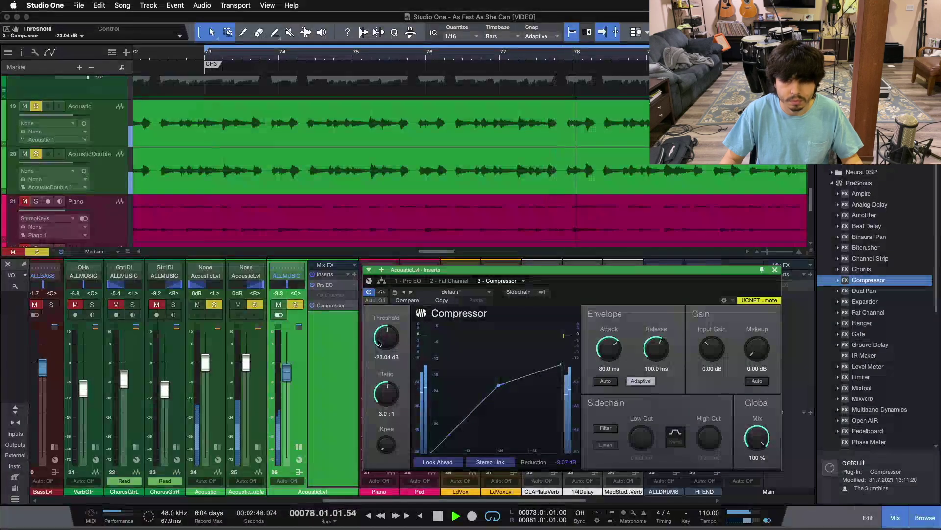
scroll(378, 342, "down", 1)
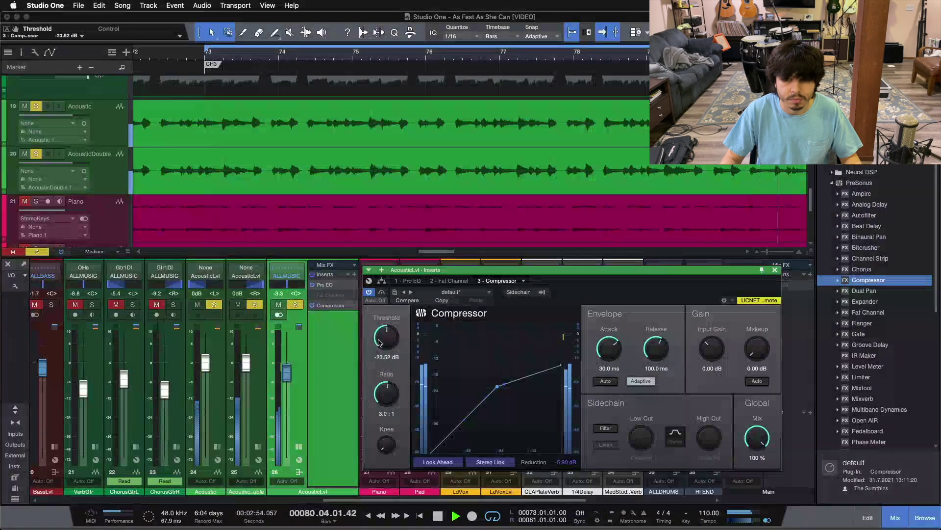
scroll(379, 342, "down", 10)
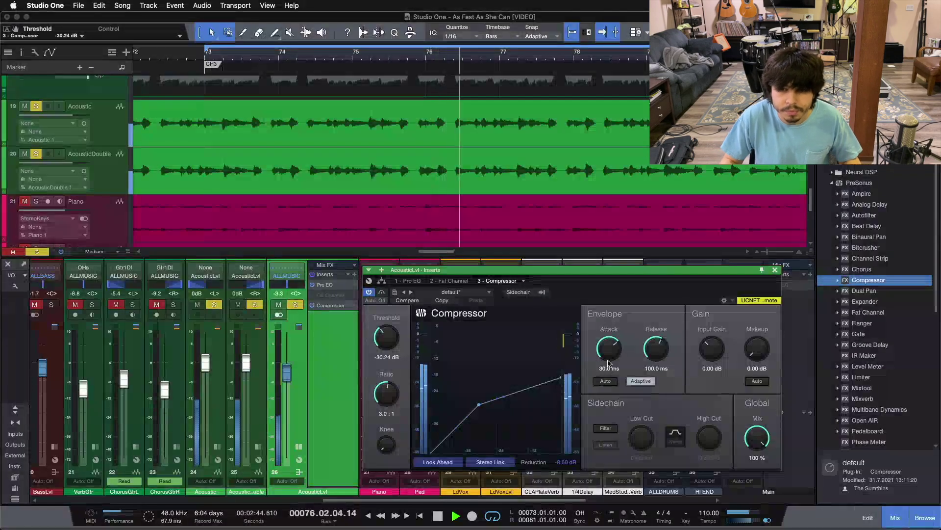
Shorten the AcousticLvl compressor's attack to 18.6 ms while the loop plays
scroll(609, 356, "down", 2)
scroll(610, 356, "down", 2)
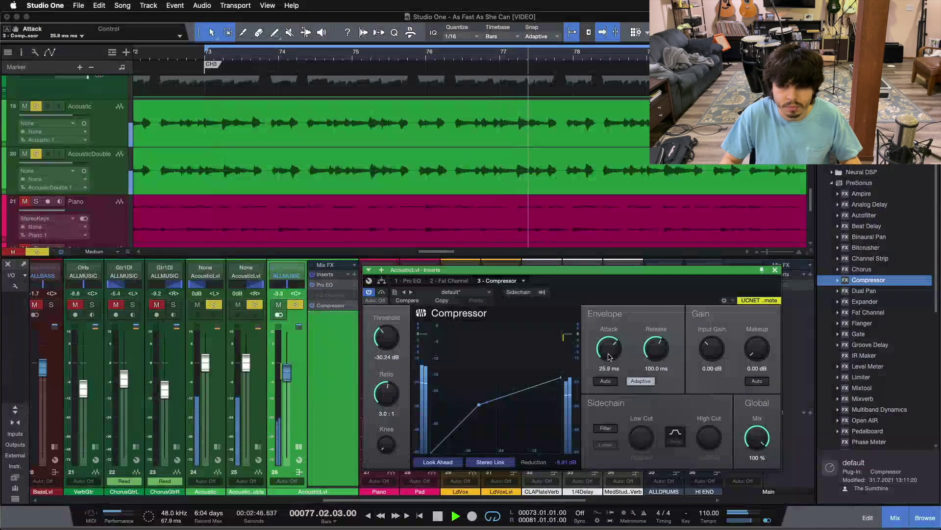
scroll(610, 356, "down", 2)
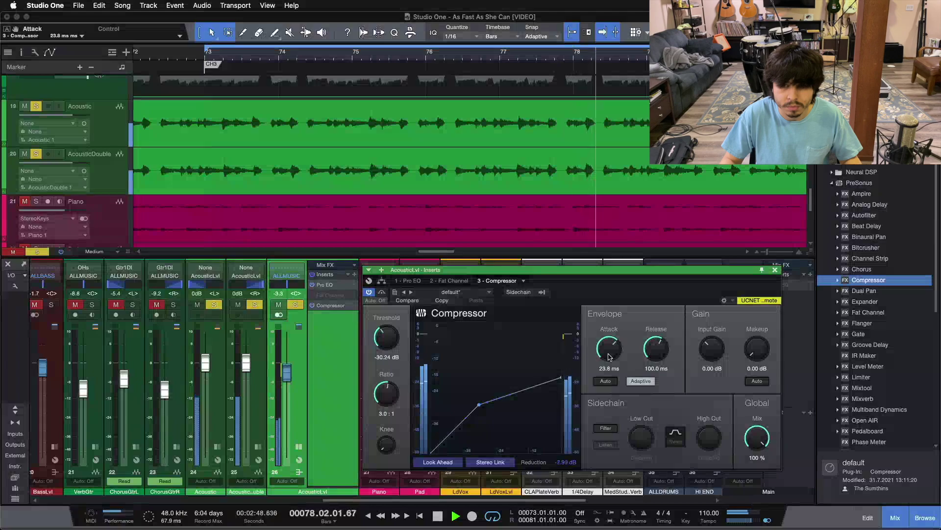
scroll(609, 357, "down", 2)
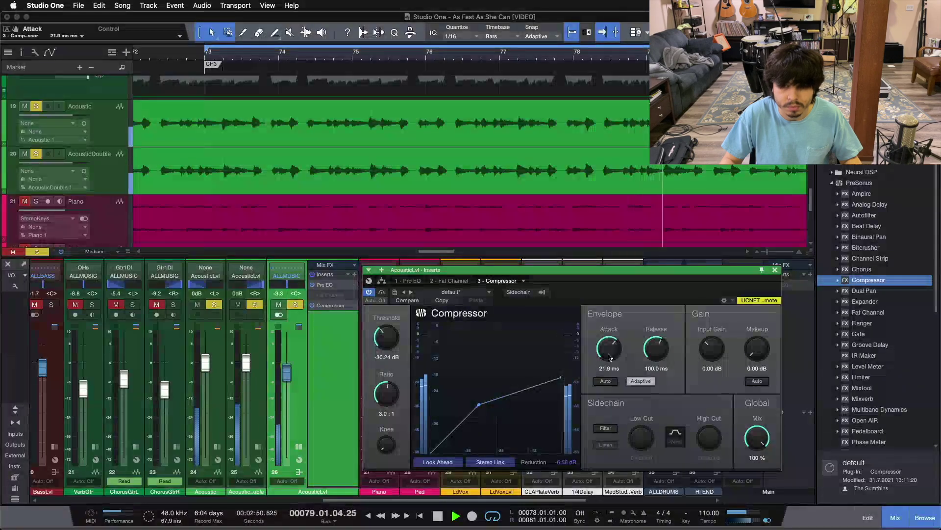
scroll(610, 356, "down", 2)
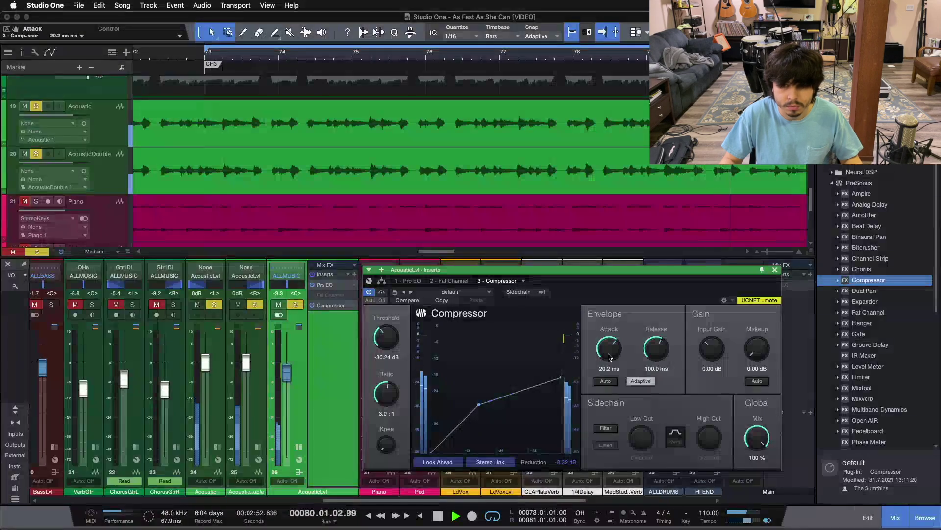
scroll(610, 356, "down", 2)
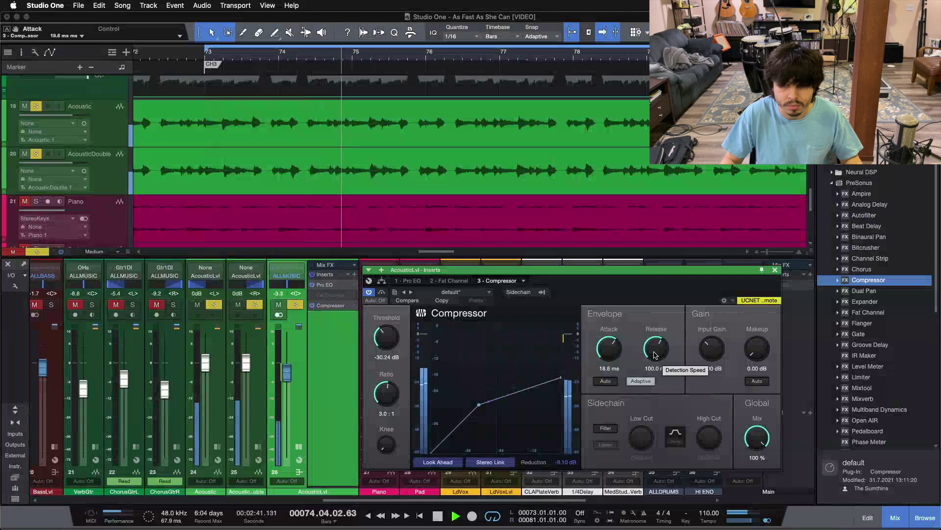
Shorten the AcousticLvl compressor's release to 76.1 ms while listening to the acoustics
scroll(655, 354, "down", 2)
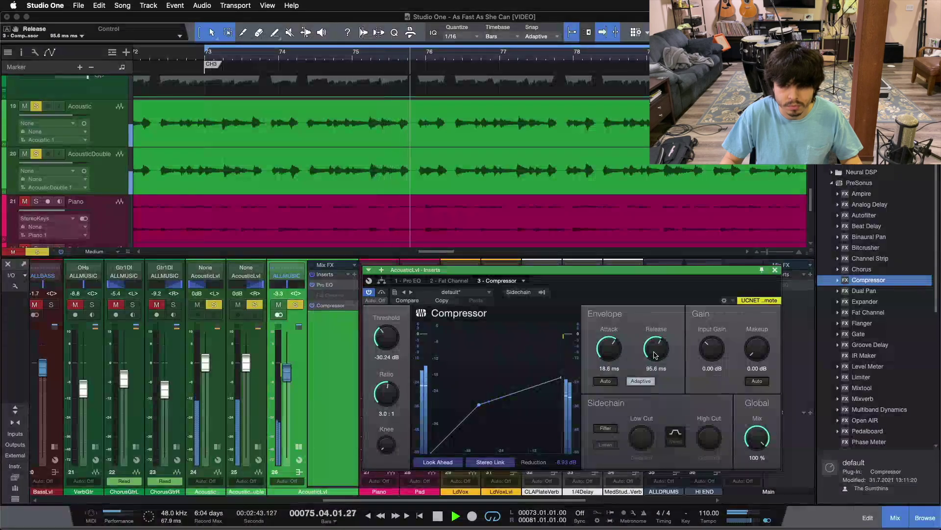
scroll(655, 354, "down", 3)
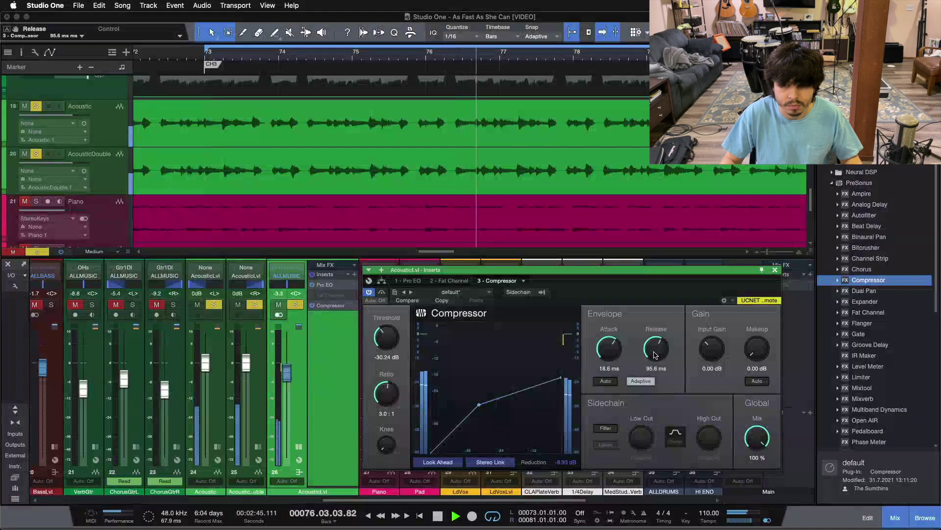
scroll(655, 354, "down", 3)
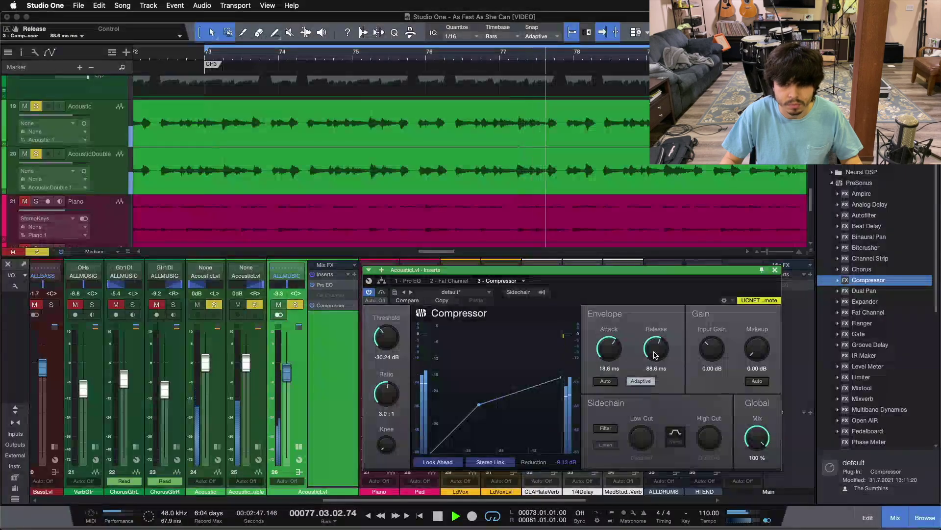
scroll(654, 354, "down", 3)
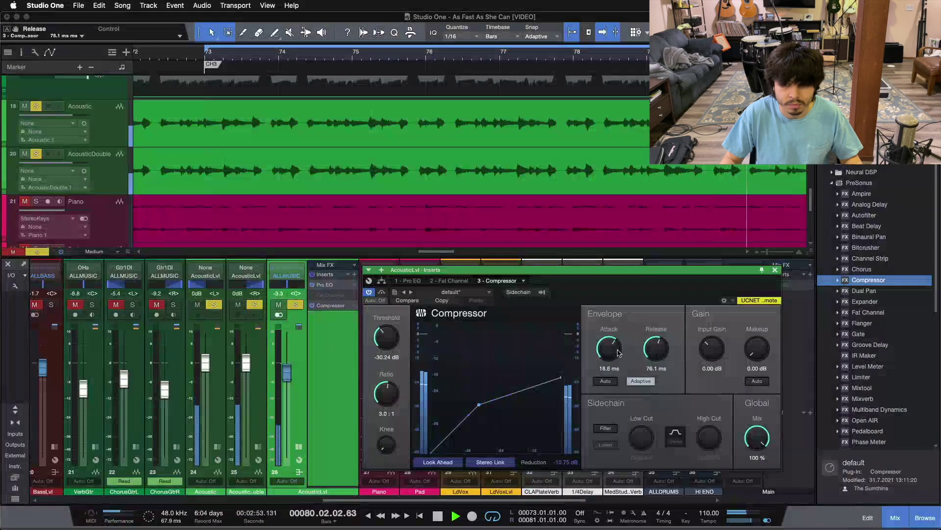
Reduce the AcousticLvl compressor's attack further to 14.5 ms during playback
scroll(619, 352, "down", 2)
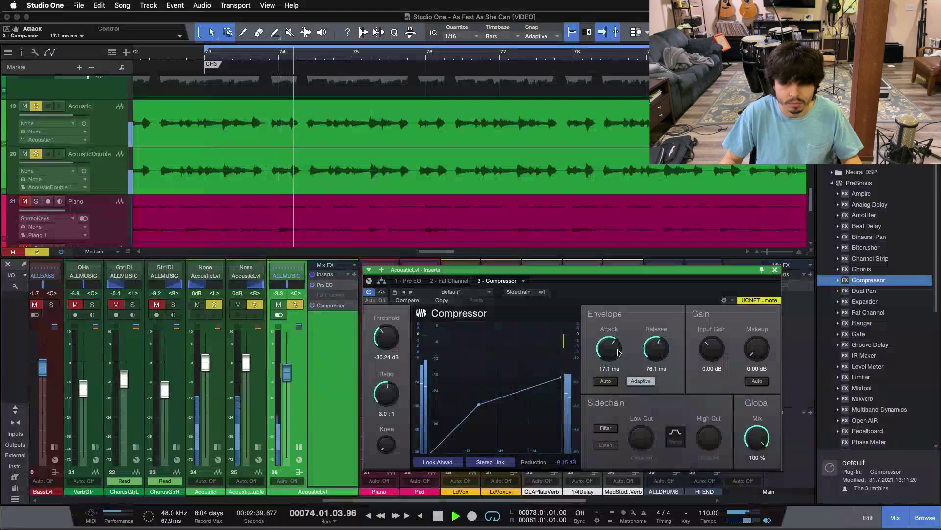
scroll(619, 352, "down", 2)
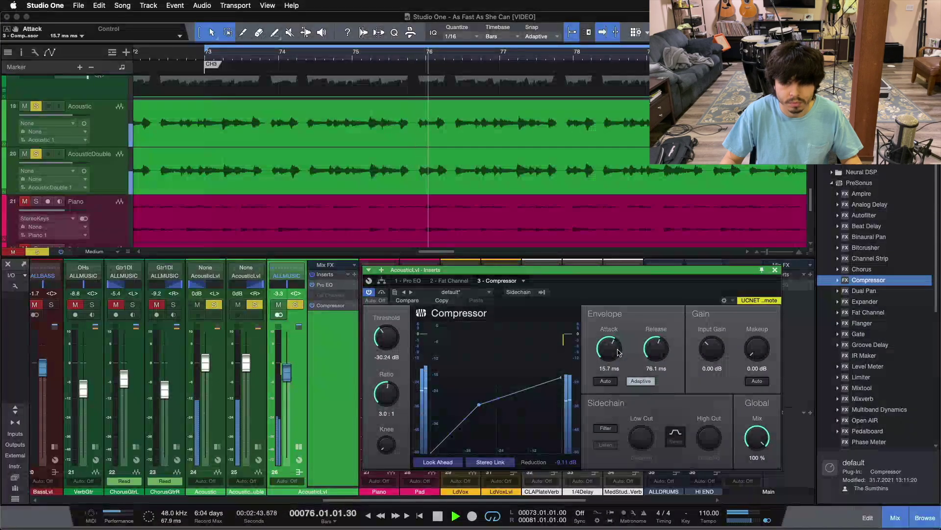
scroll(619, 352, "down", 2)
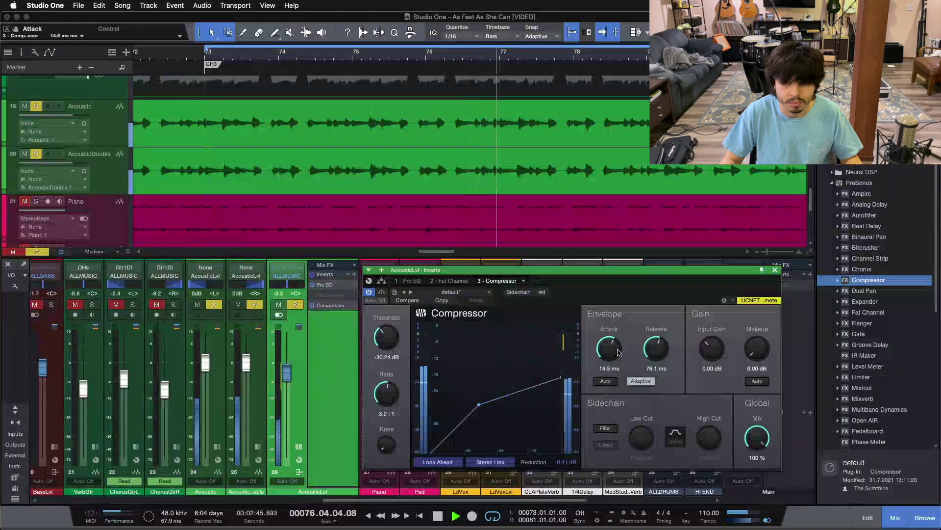
Fine-tune the AcousticLvl compressor's release to 65.4 ms by ear
scroll(662, 349, "down", 2)
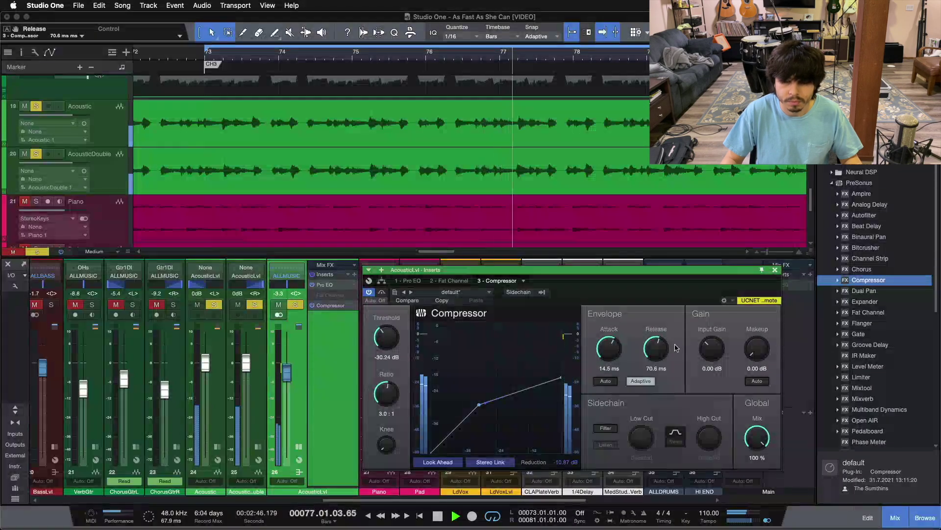
scroll(661, 347, "down", 2)
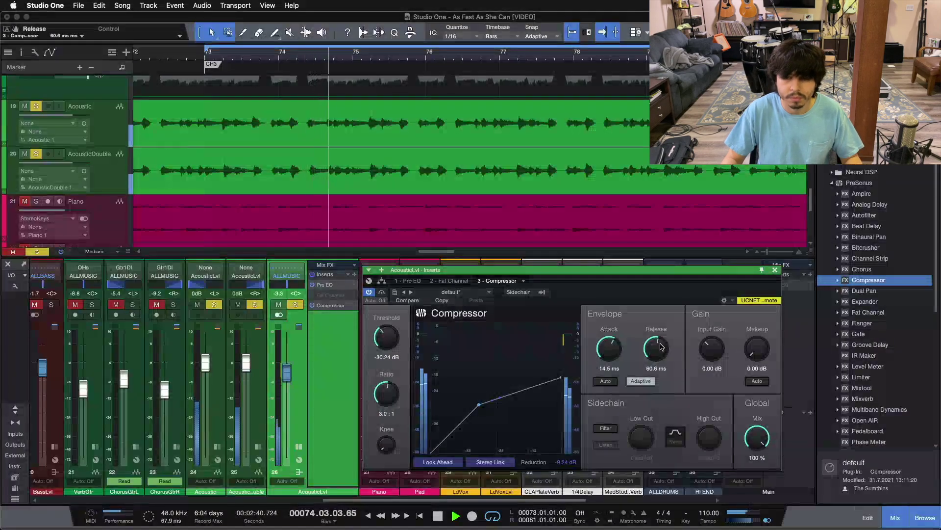
scroll(660, 347, "up", 2)
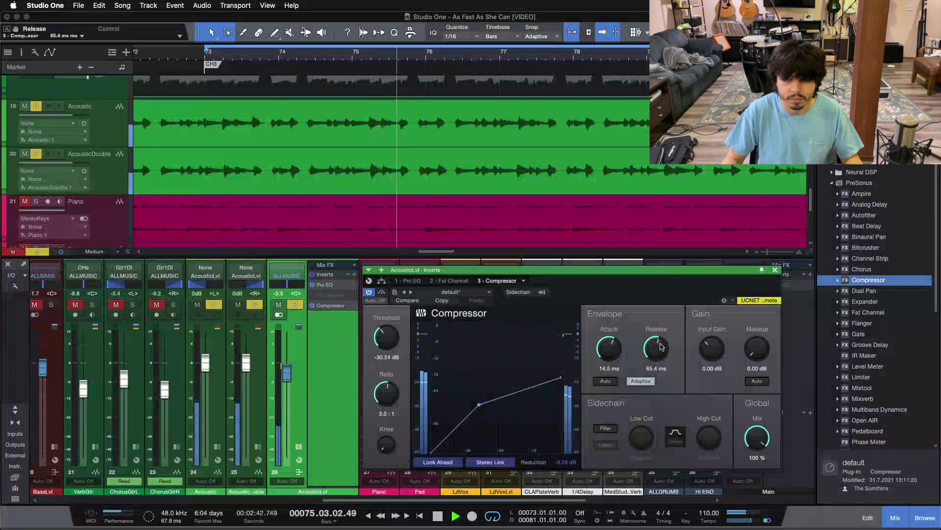
Raise the AcousticLvl compressor's threshold to -22.08 dB by ear while the loop plays
key("space")
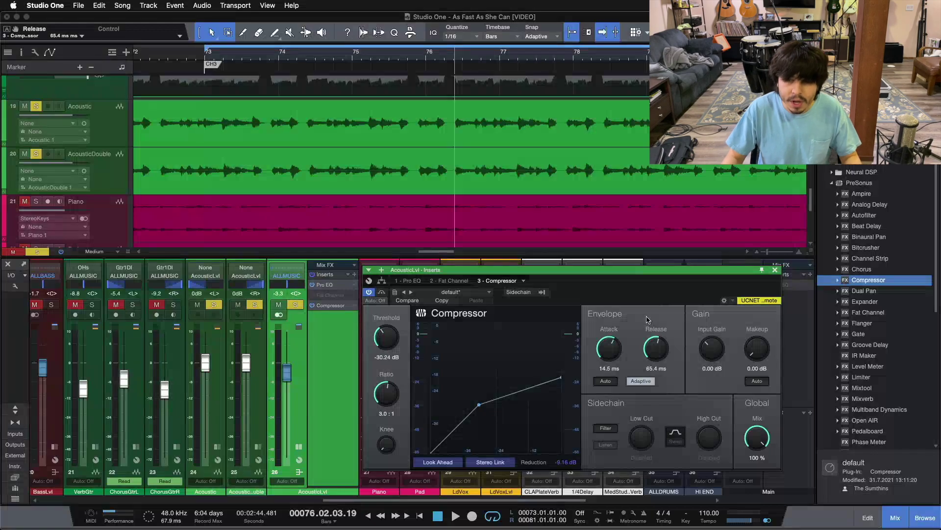
left_click_drag(626, 295, 649, 290)
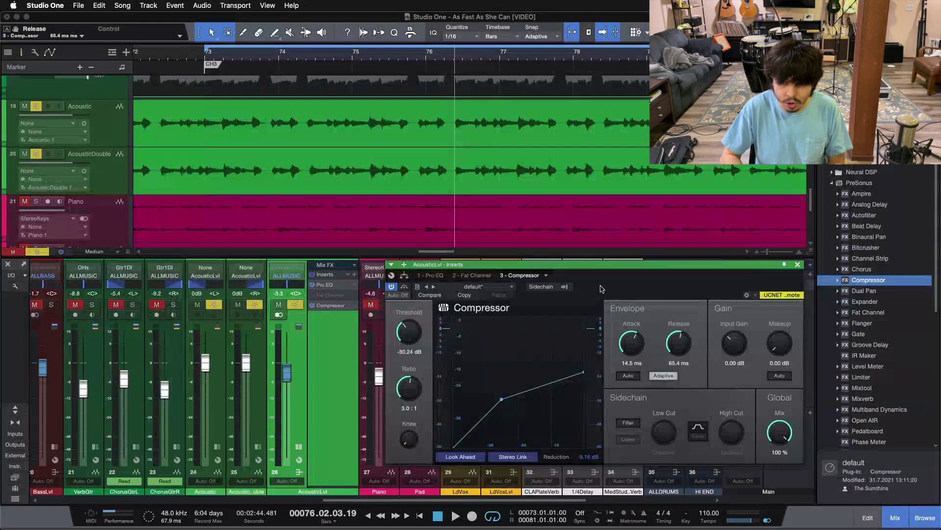
key("space")
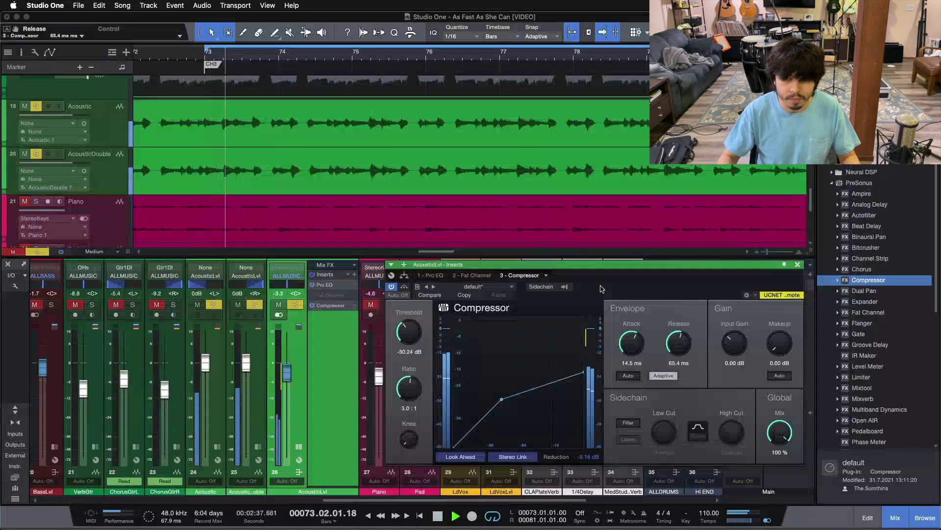
left_click_drag(415, 338, 415, 327)
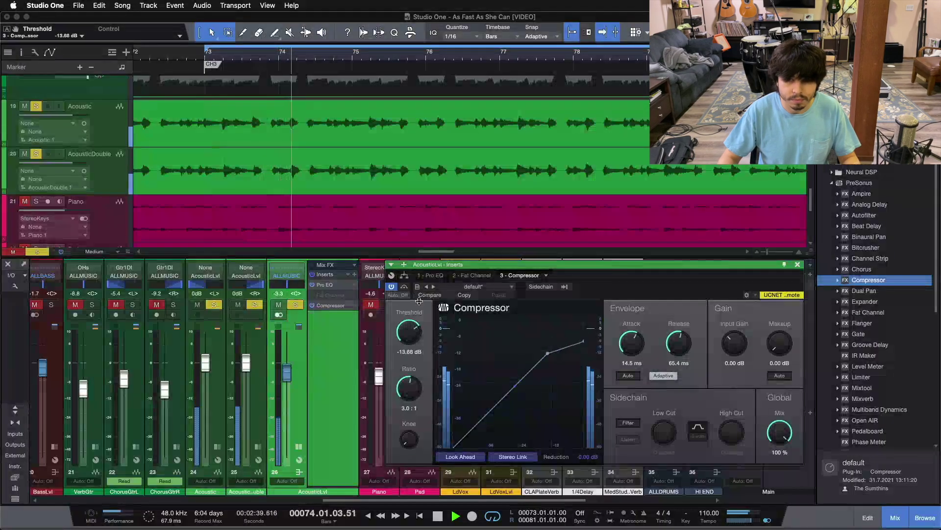
scroll(415, 327, "down", 11)
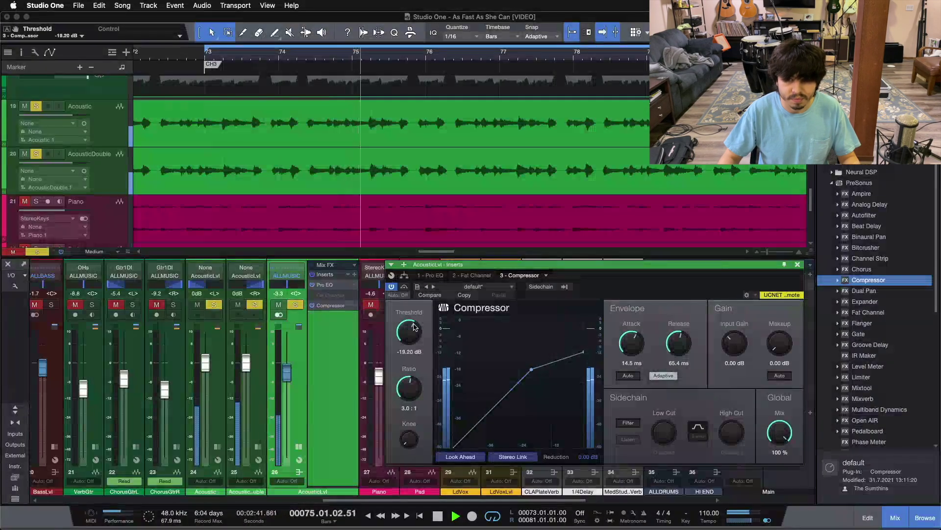
scroll(415, 327, "down", 2)
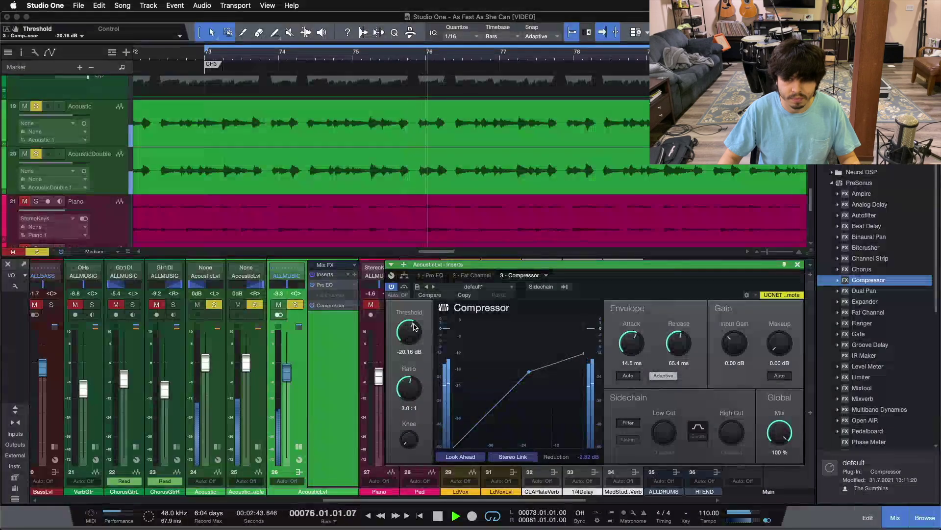
scroll(414, 327, "down", 2)
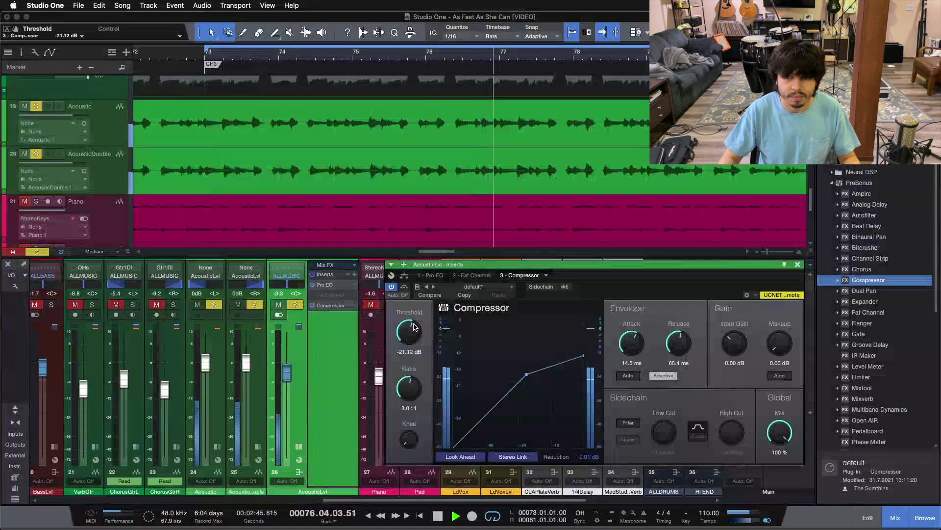
scroll(414, 327, "down", 1)
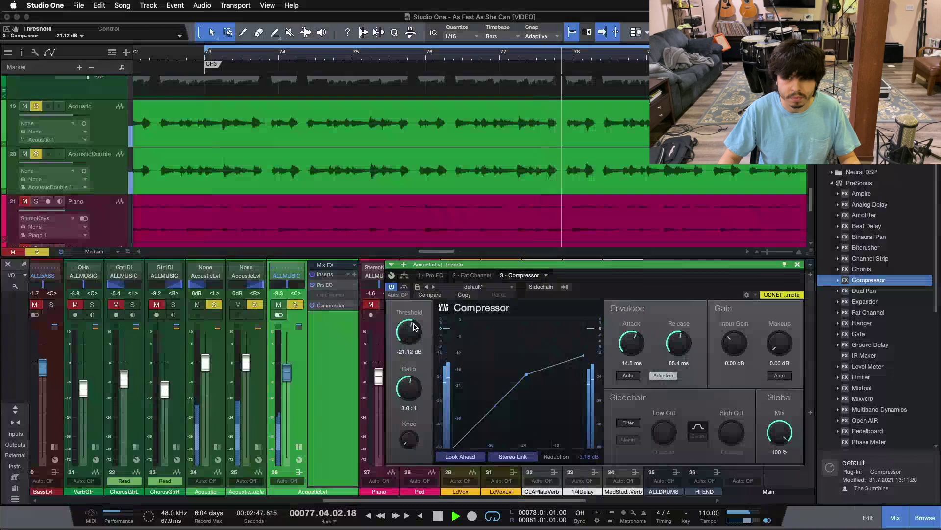
scroll(414, 327, "down", 1)
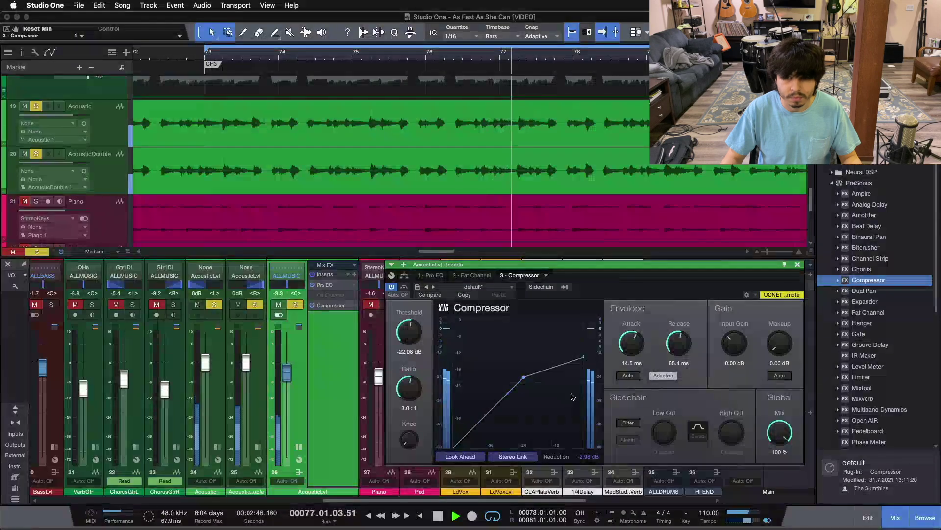
Set the AcousticLvl compressor's makeup gain to 0.96 dB, comparing the level against the bypassed signal
left_click_drag(780, 346, 780, 343)
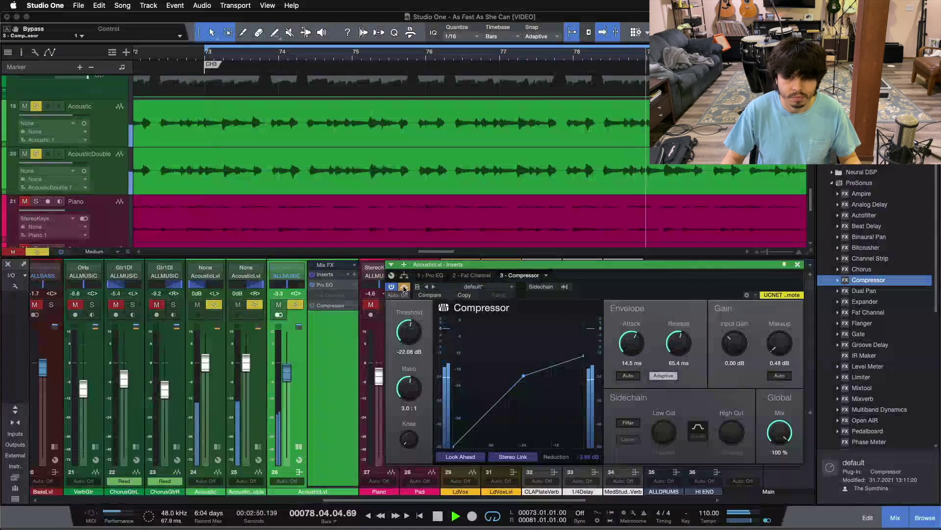
scroll(791, 351, "up", 1)
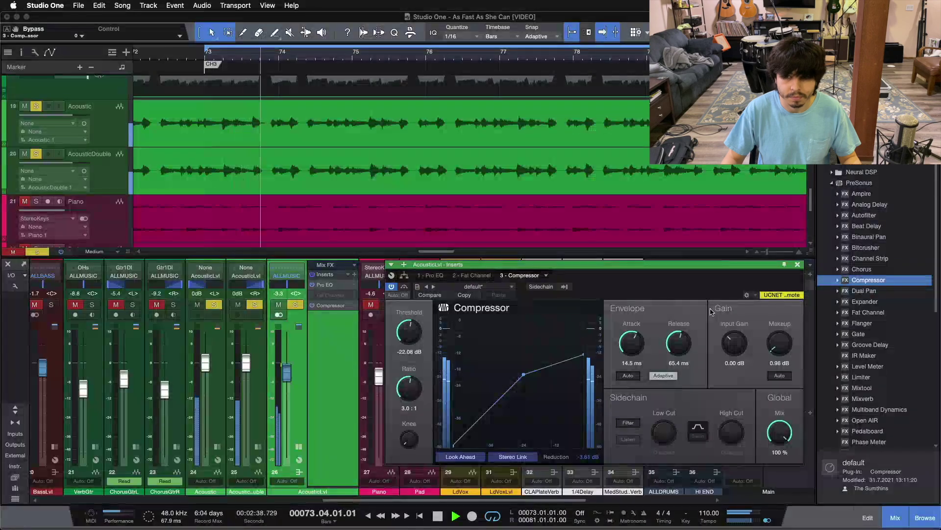
scroll(771, 341, "up", 1)
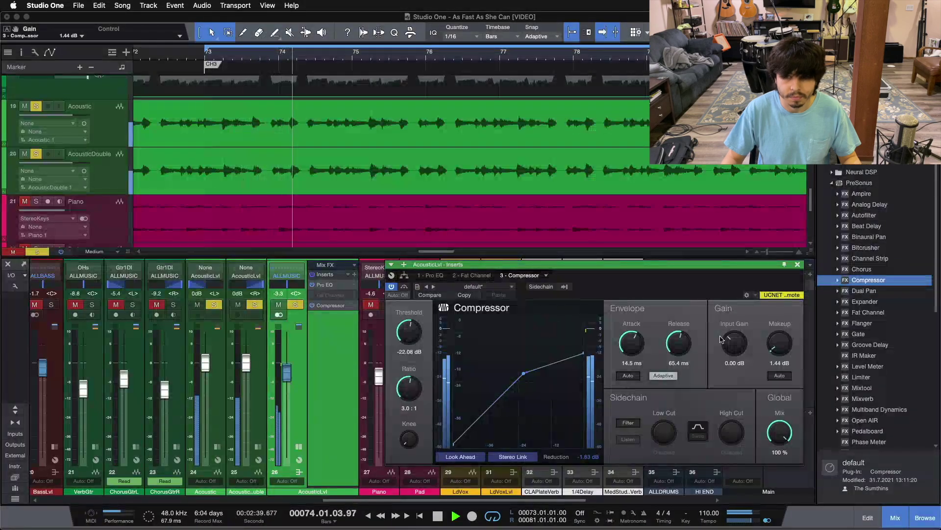
left_click(403, 287)
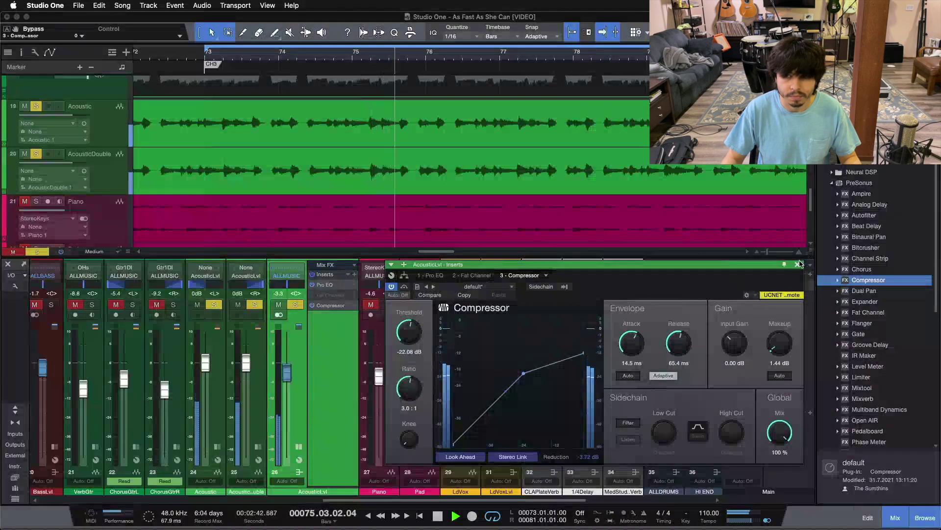
scroll(782, 341, "down", 1)
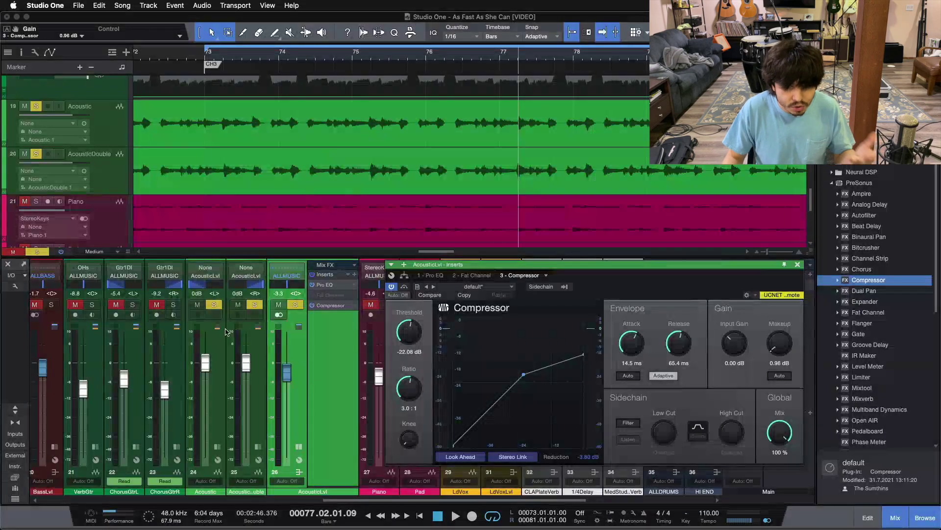
Clear the solo on the acoustic channels and collapse the AcousticLvl channel's inserts in the mixer
left_click(798, 265)
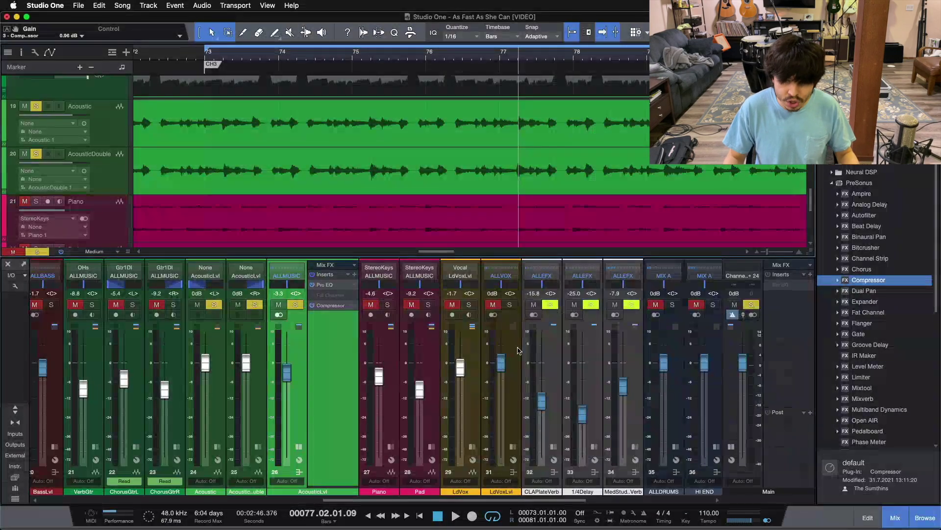
key("s")
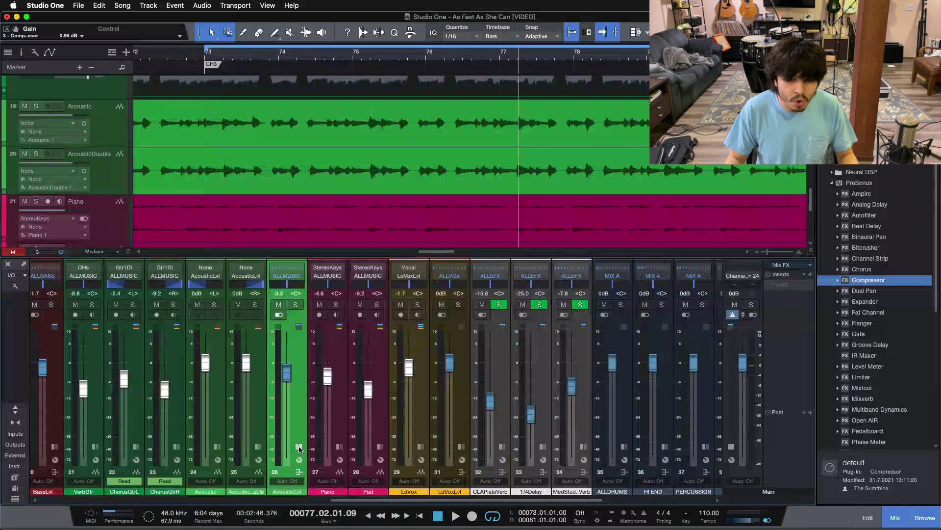
left_click(299, 447)
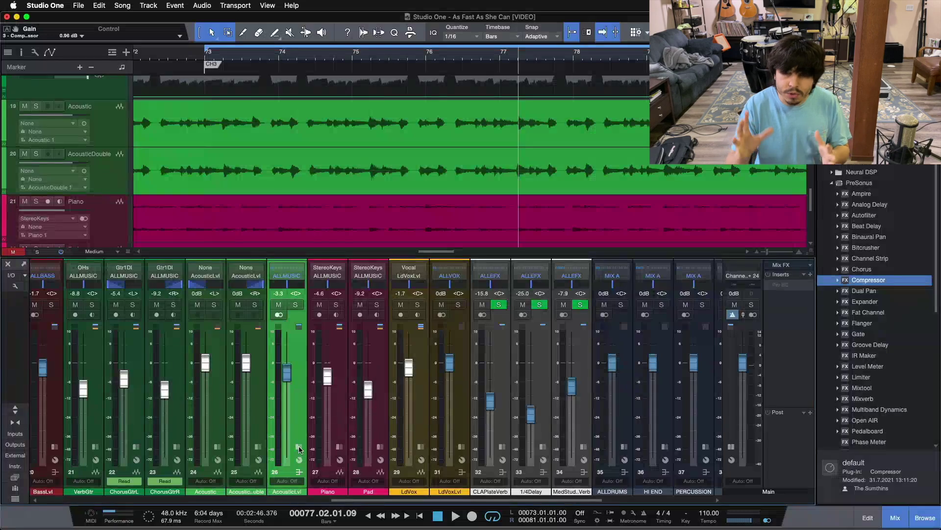
Play the full mix from the loop start and raise the AcousticLvl compressor's makeup gain to 1.44 dB
key("KP_1")
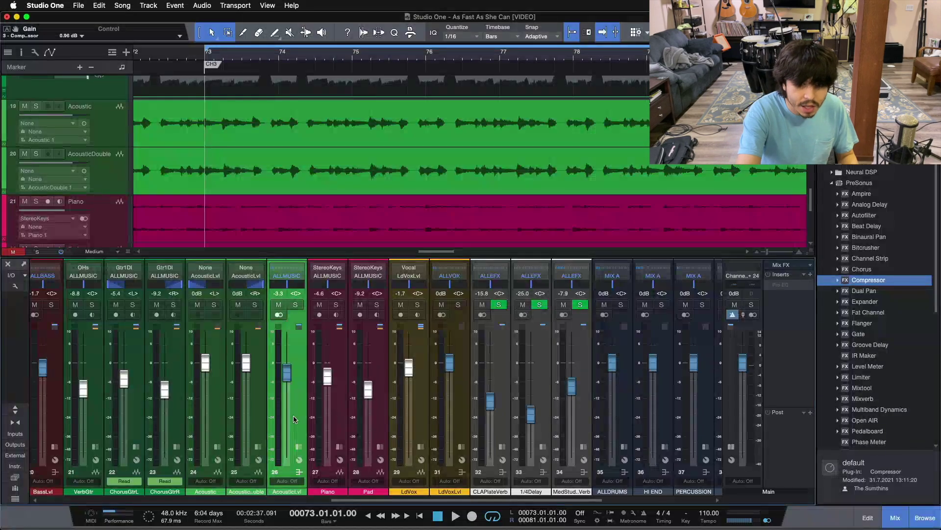
key("space")
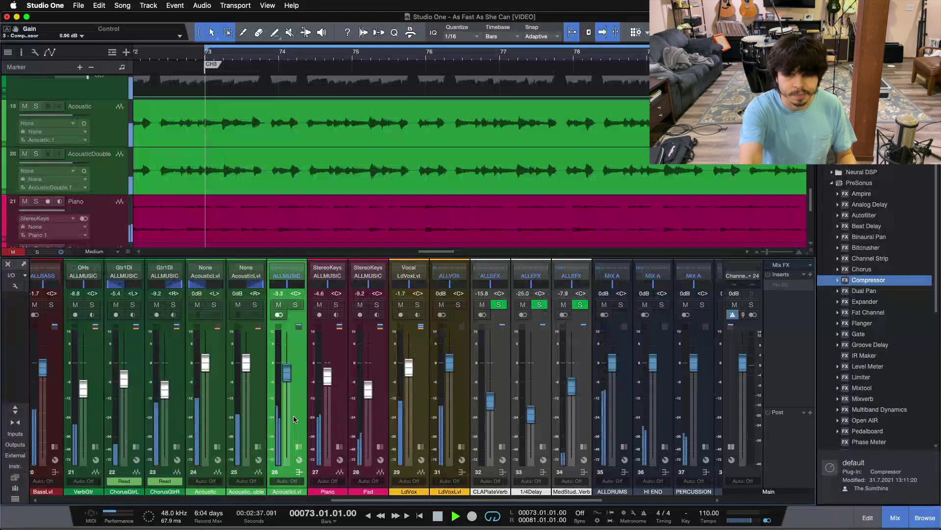
double_click(295, 421)
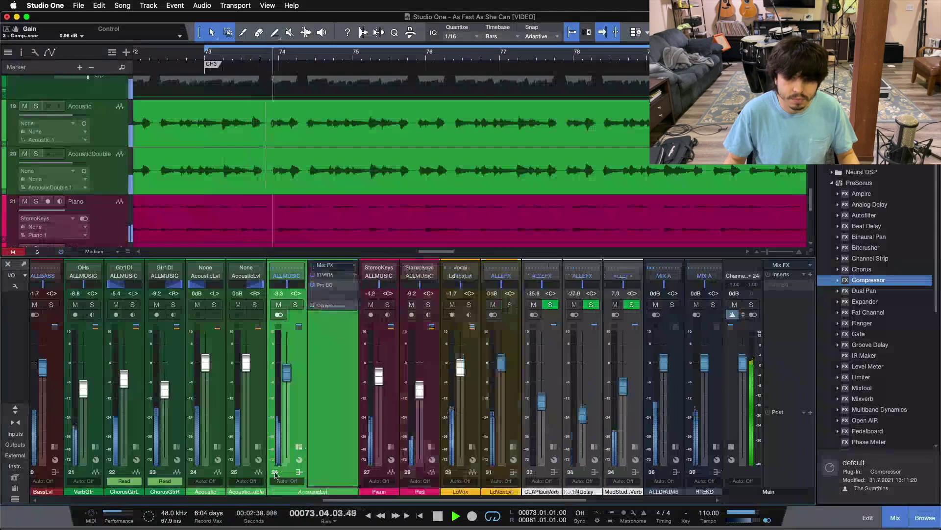
left_click(330, 304)
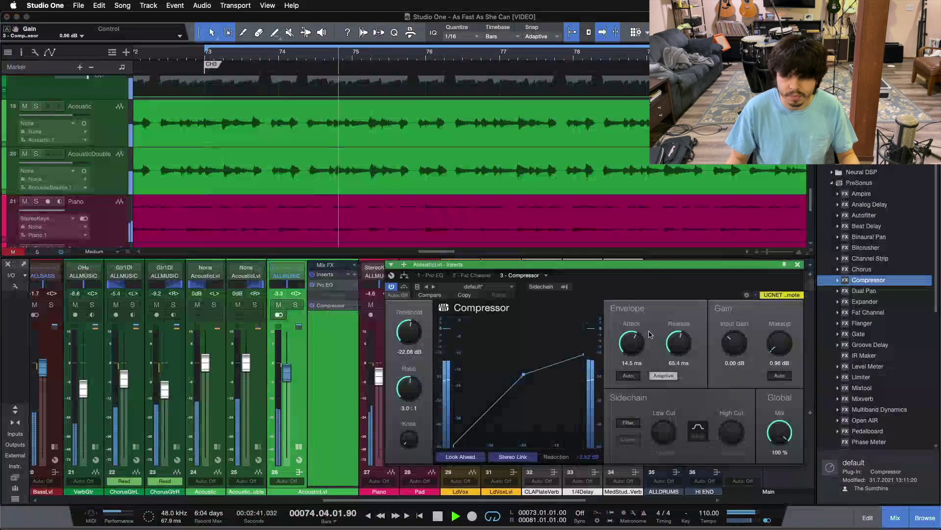
left_click(797, 264)
double_click(300, 446)
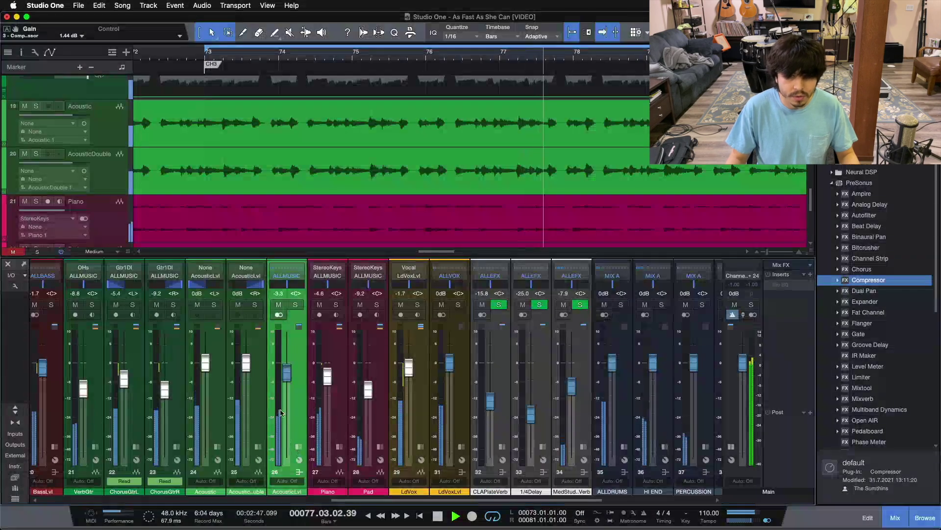
Listen to the compressed acoustics within the full mix while looking over the mixer channels, and stop playback
double_click(299, 342)
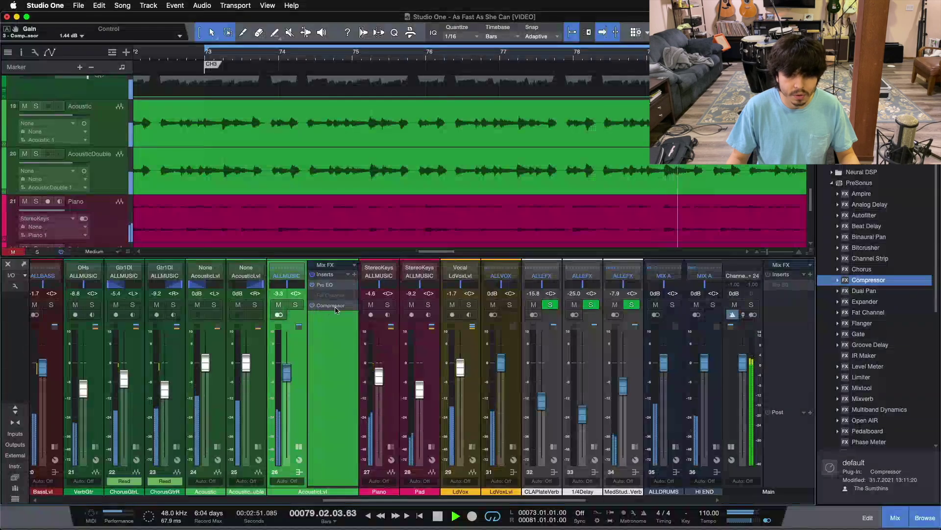
double_click(302, 449)
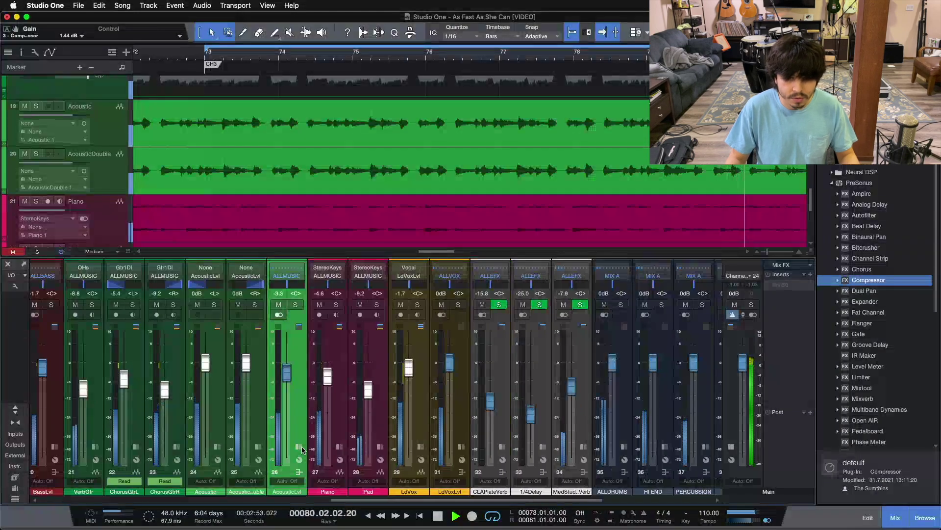
scroll(270, 492, "left", 8)
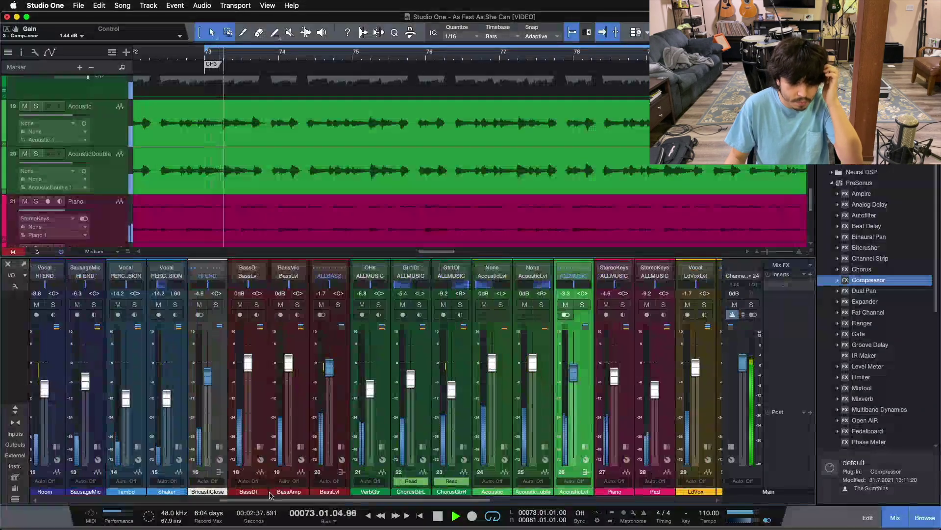
scroll(271, 494, "right", 8)
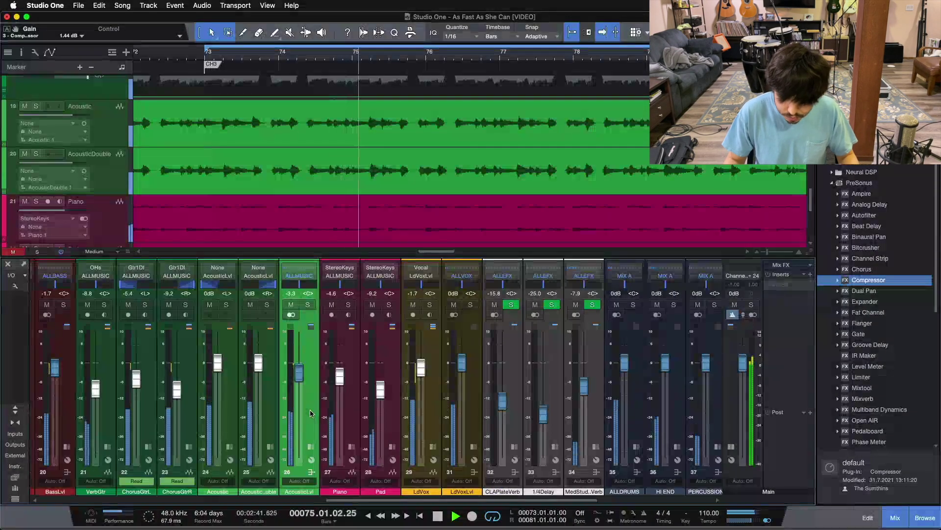
key("space")
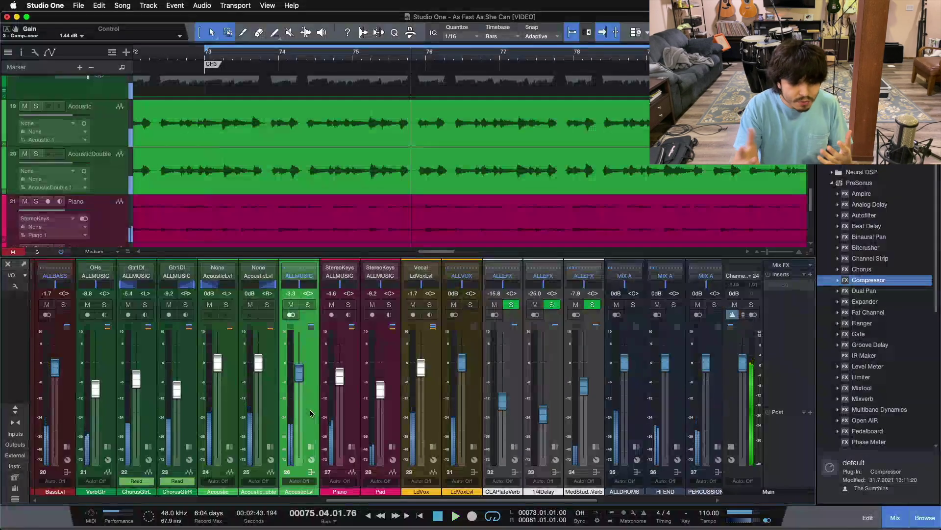